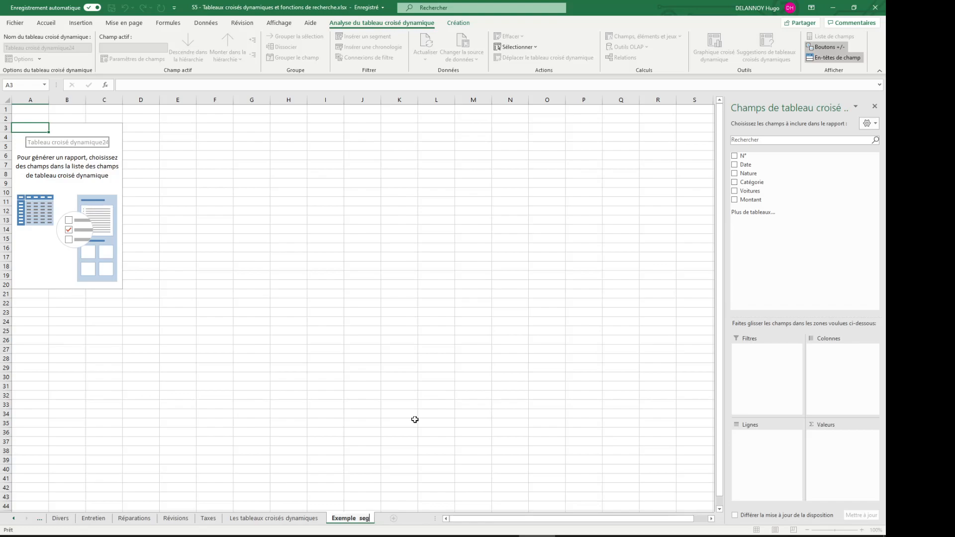
Step: Name the sheet "Exemple segments" and enable the classic layout with in-grid field placement for its empty pivot table
key("Return")
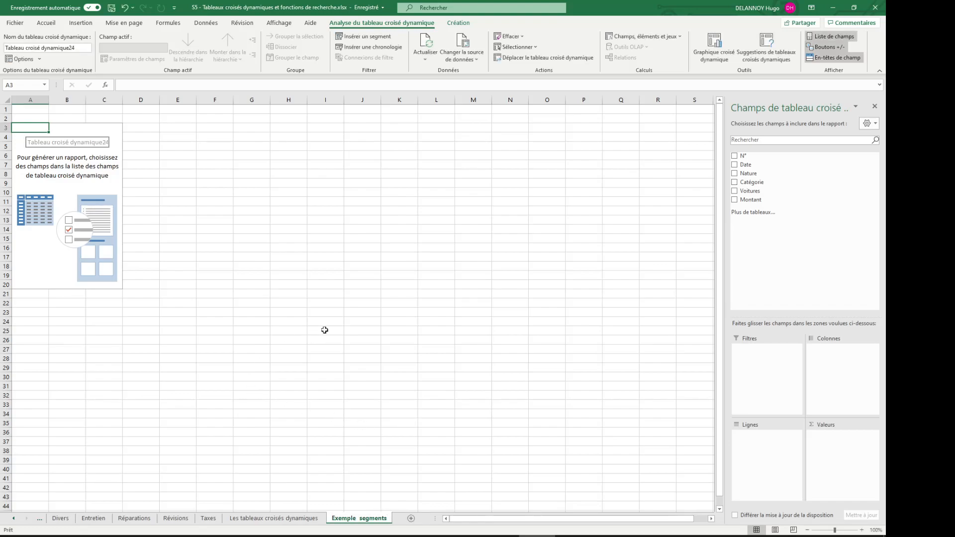
right_click(65, 167)
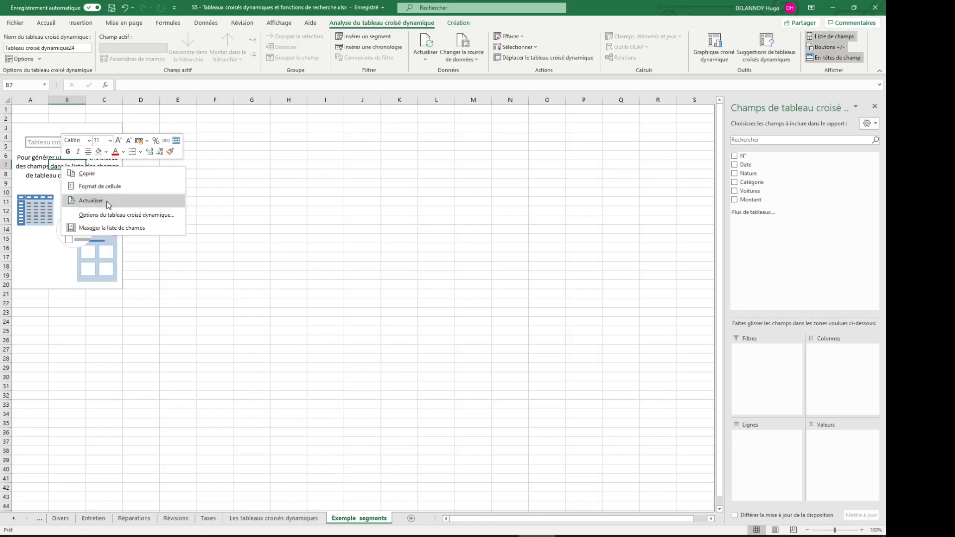
left_click(109, 215)
left_click(208, 130)
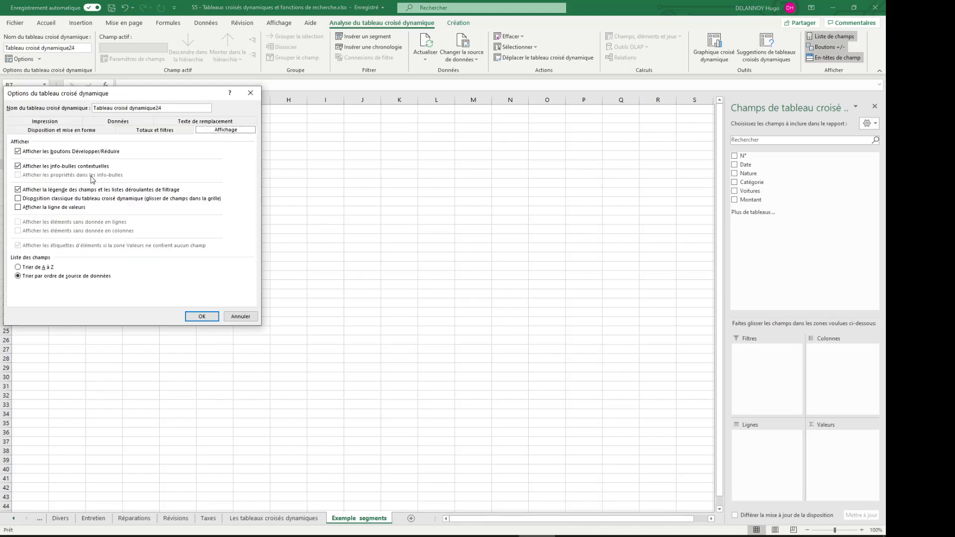
left_click(70, 199)
left_click(201, 317)
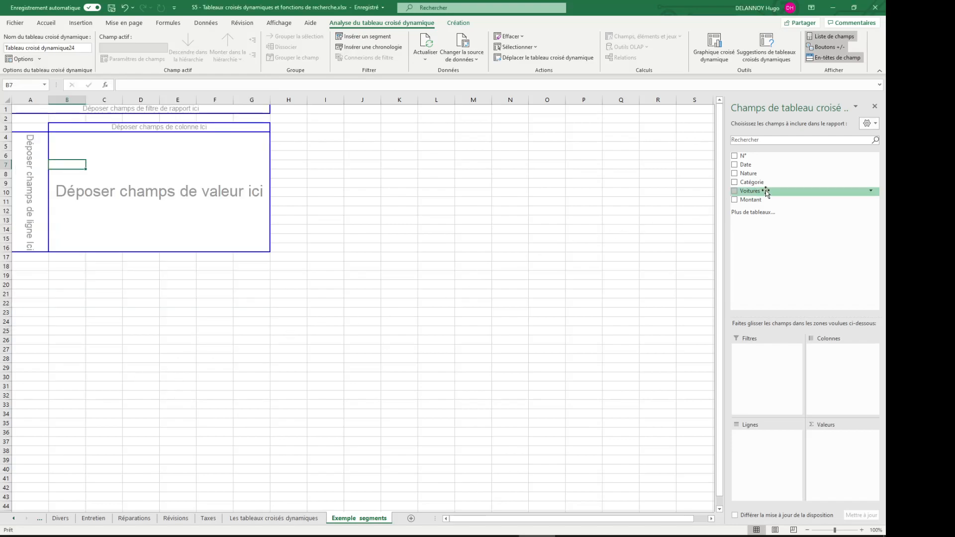
Step: Build the pivot table with Voitures as columns, Catégorie as rows and Montant as values
left_click_drag(765, 193, 196, 130)
left_click_drag(778, 182, 45, 189)
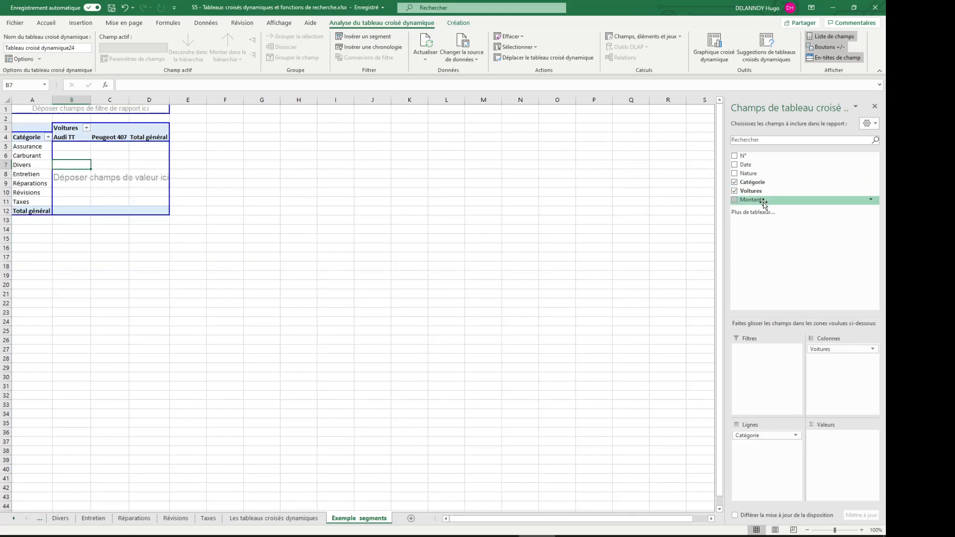
left_click_drag(764, 201, 143, 183)
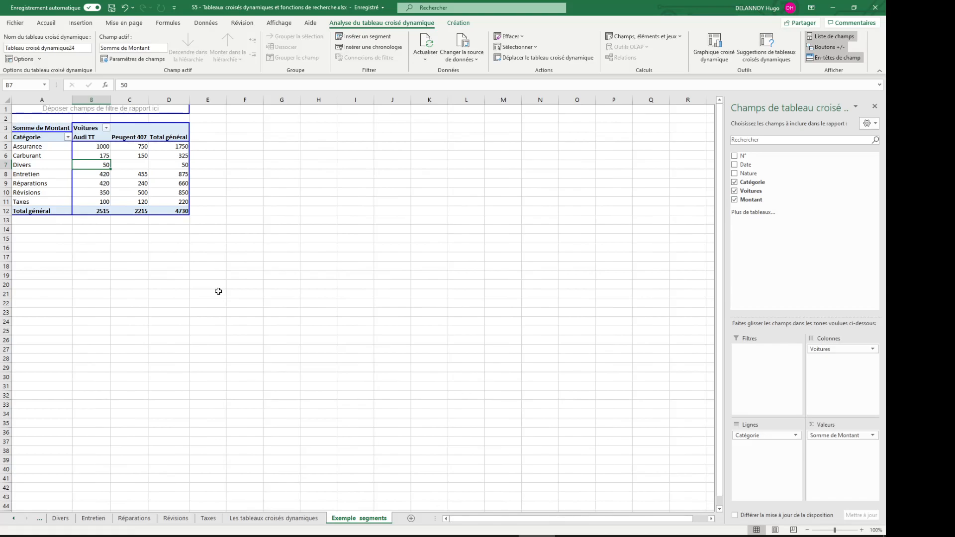
left_click(291, 206)
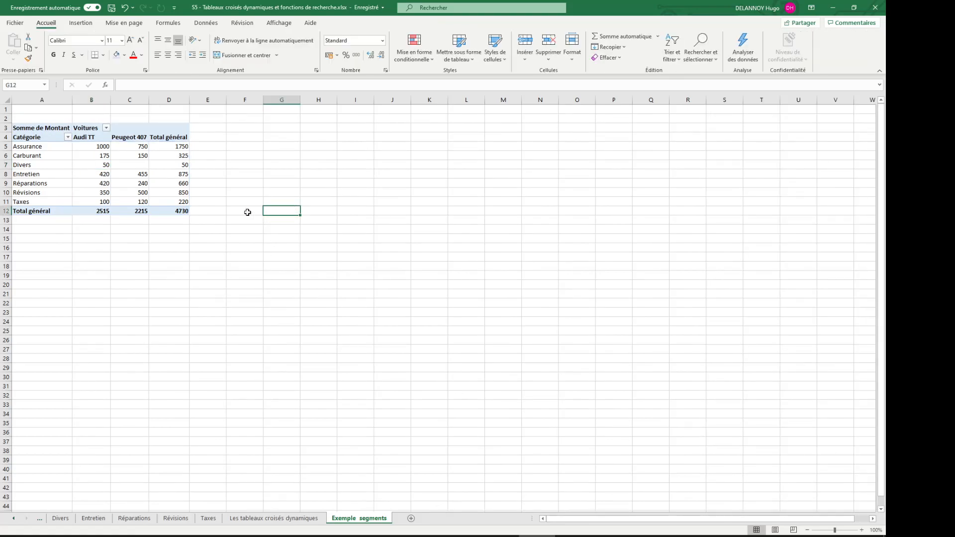
Step: Format the Somme de Montant values as Monétaire in euros with zero decimals
double_click(59, 125)
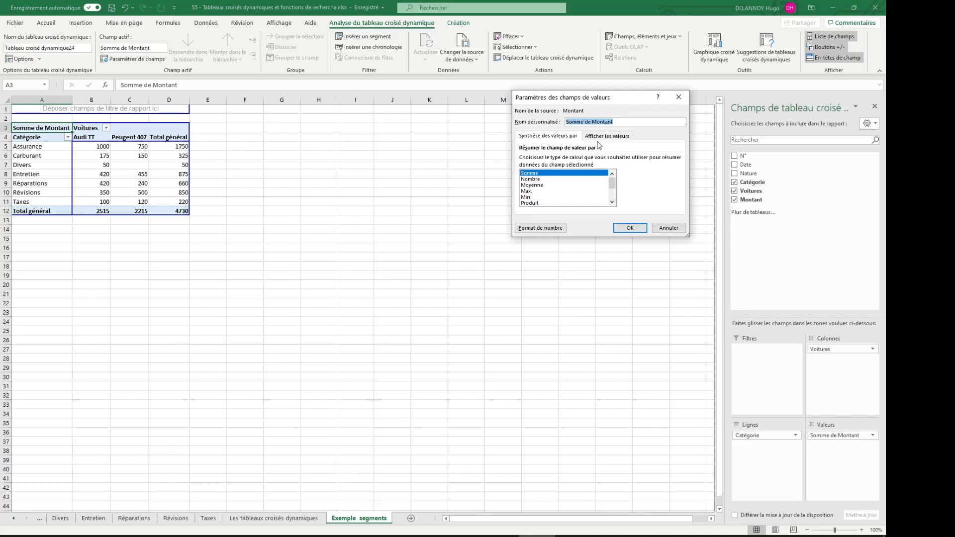
left_click(542, 228)
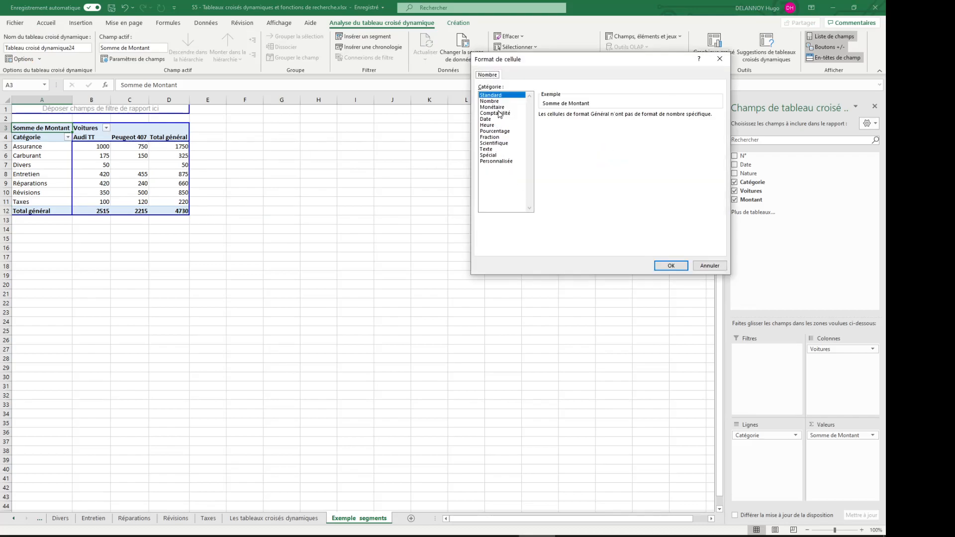
left_click(492, 106)
left_click(619, 117)
left_click(619, 117)
left_click(671, 266)
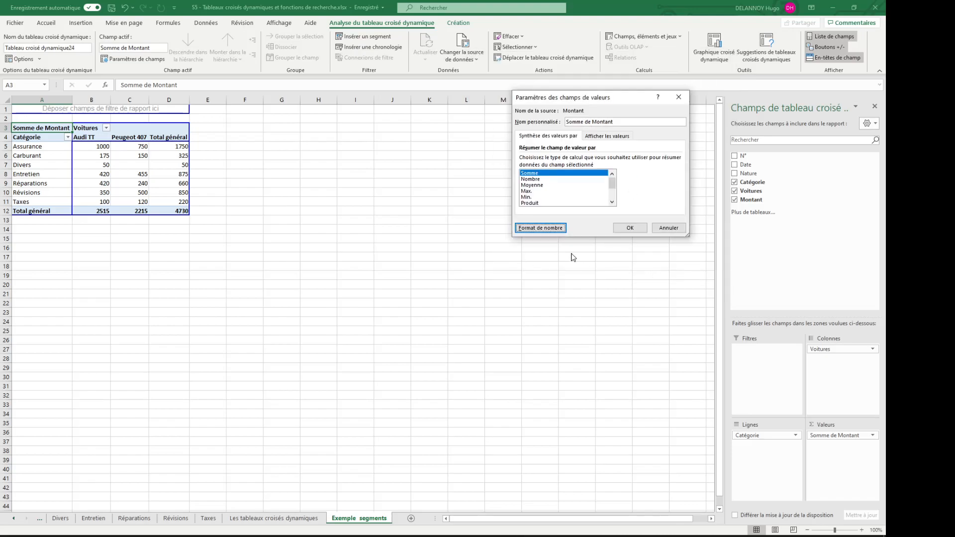
left_click(630, 228)
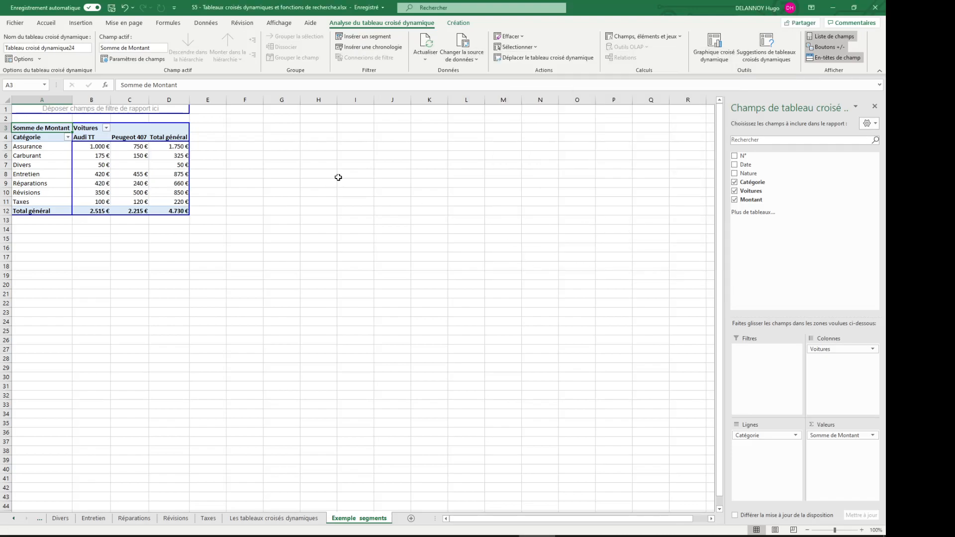
left_click(322, 183)
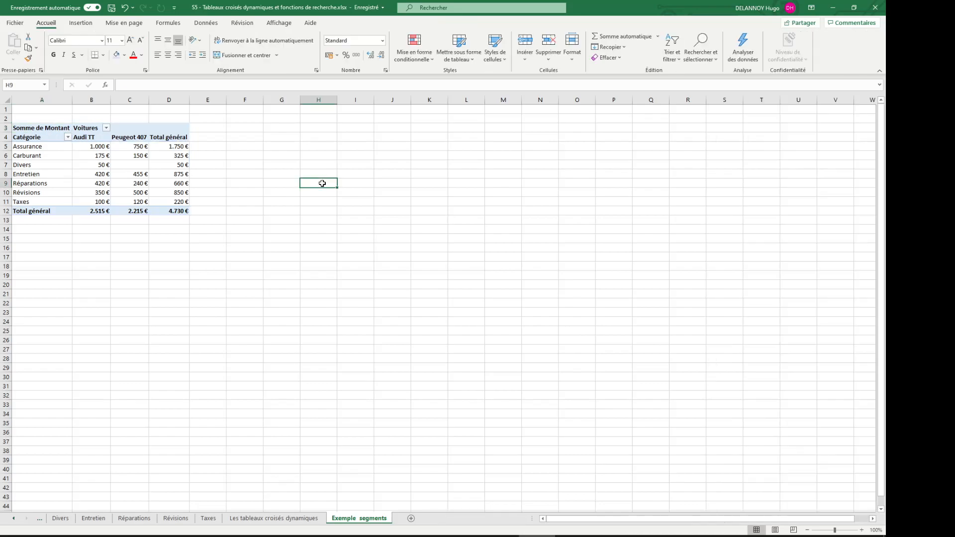
left_click(277, 135)
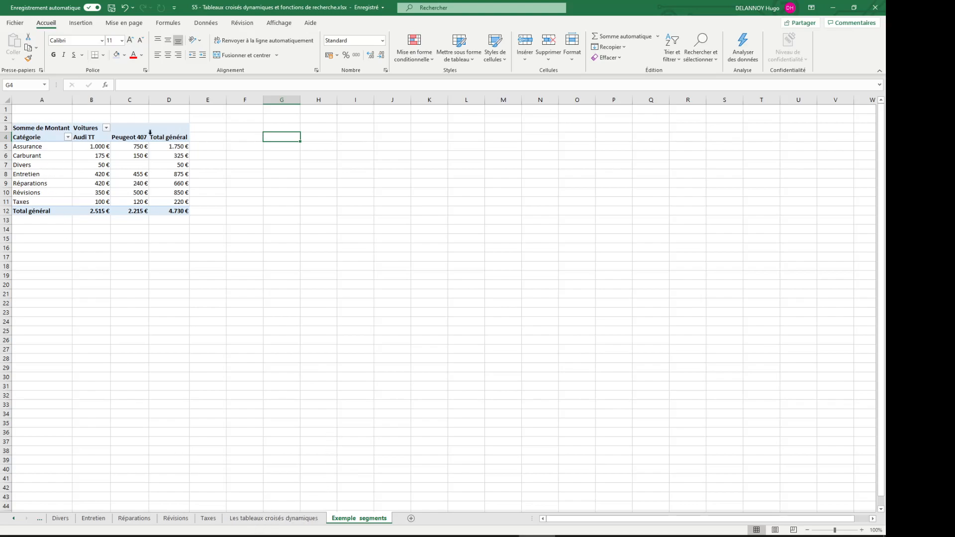
left_click_drag(27, 112, 199, 238)
left_click(279, 248)
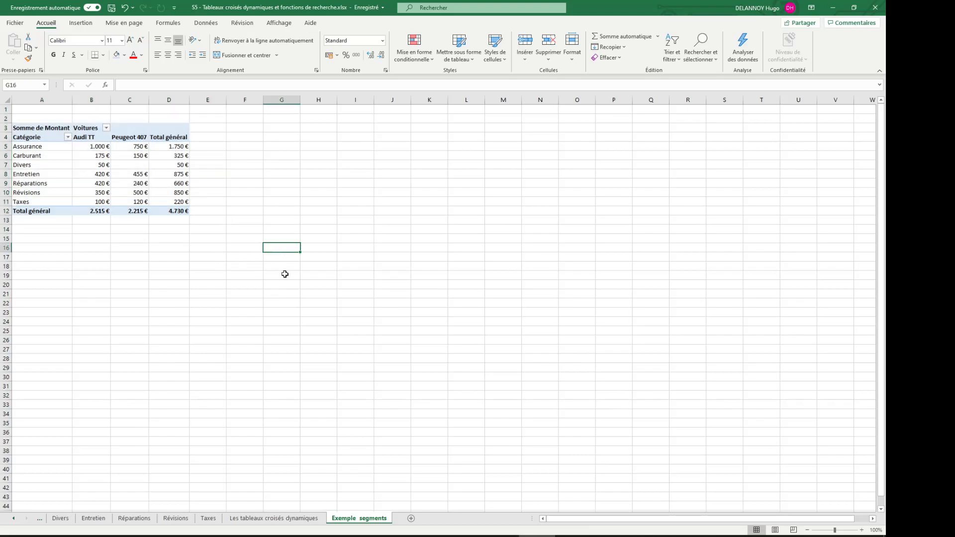
Step: Create a second pivot table from the car expenses table on Les tableaux croisés dynamiques, placing it at cell M3 of Exemple segments
left_click(273, 518)
left_click(122, 191)
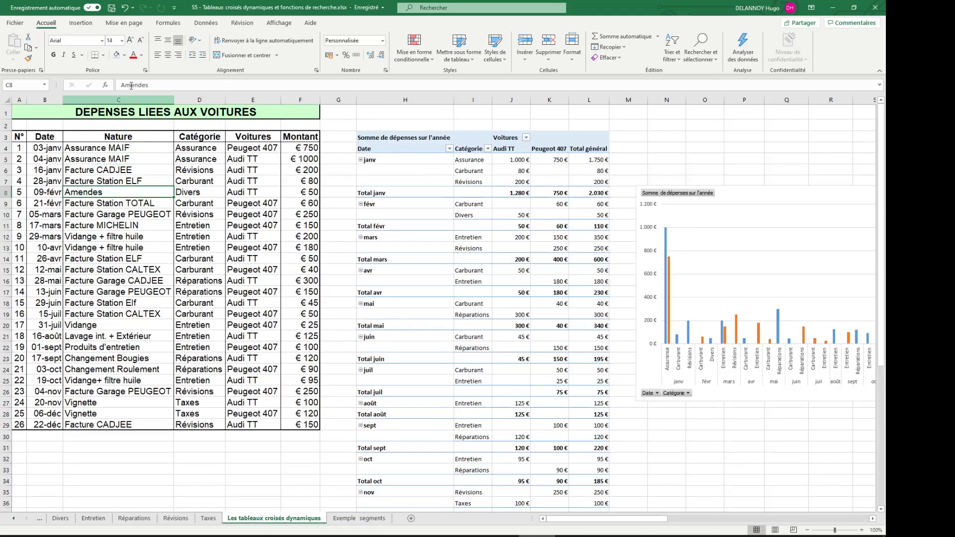
left_click(80, 23)
left_click(27, 45)
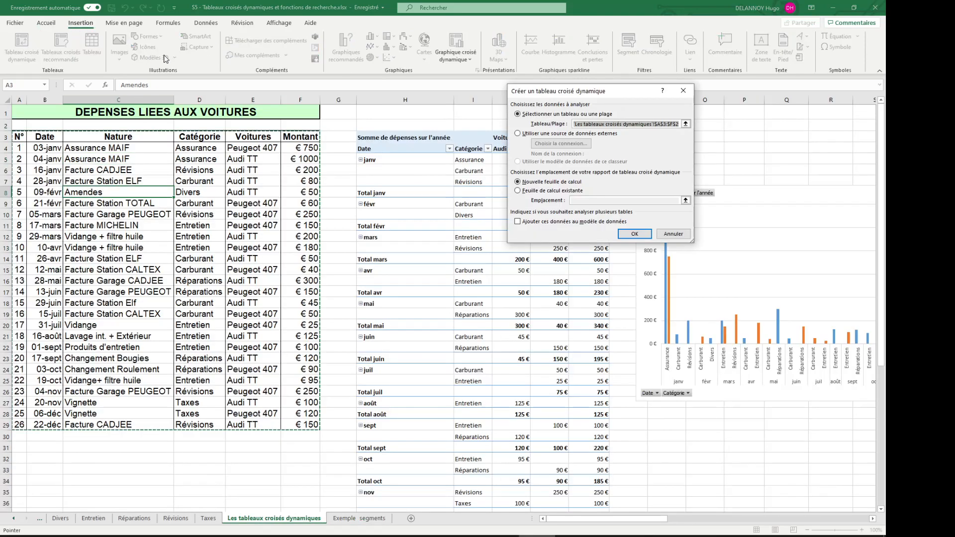
left_click(528, 191)
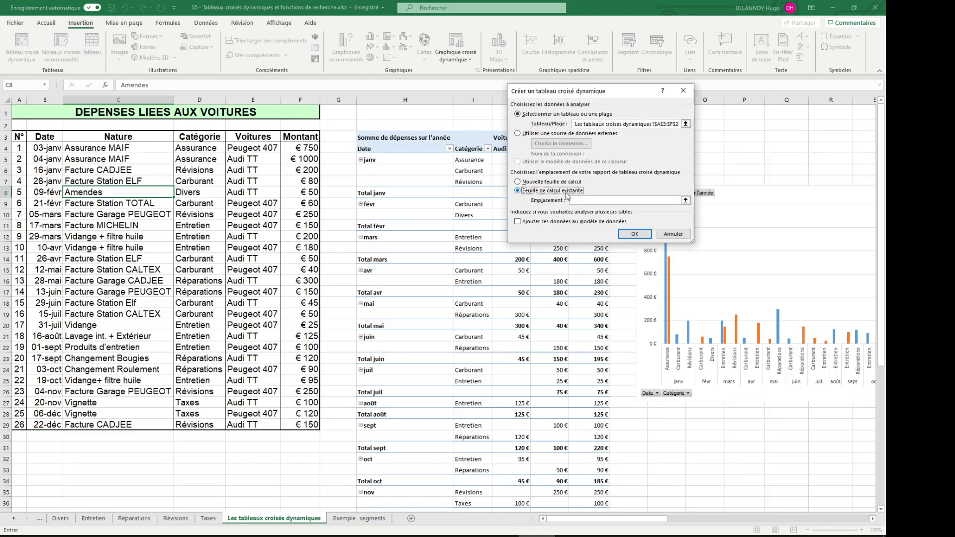
left_click(685, 200)
left_click(355, 518)
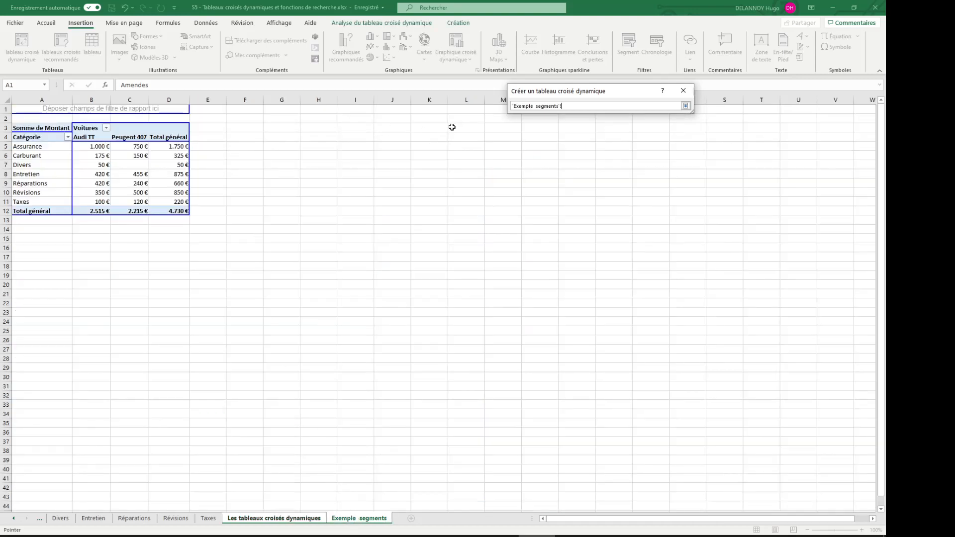
left_click(495, 130)
key("Return")
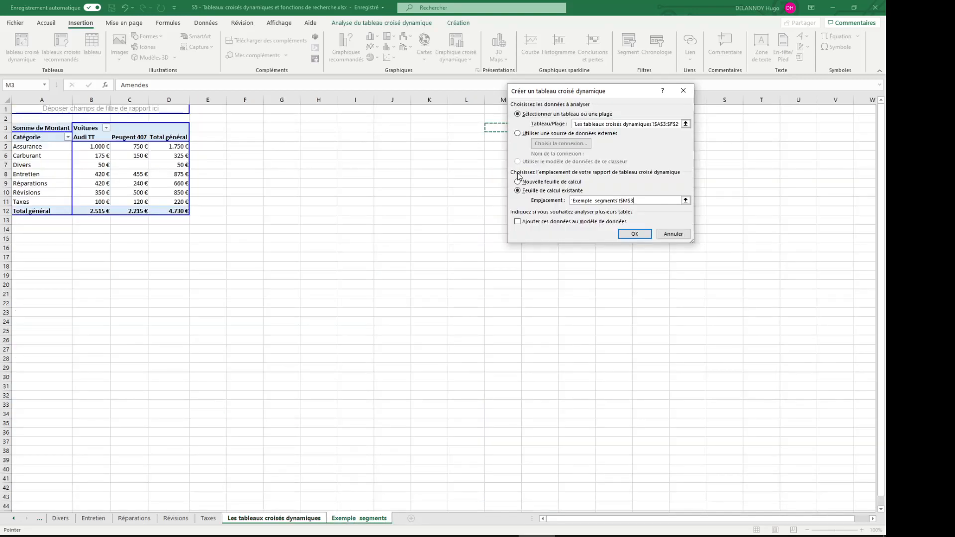
left_click(631, 233)
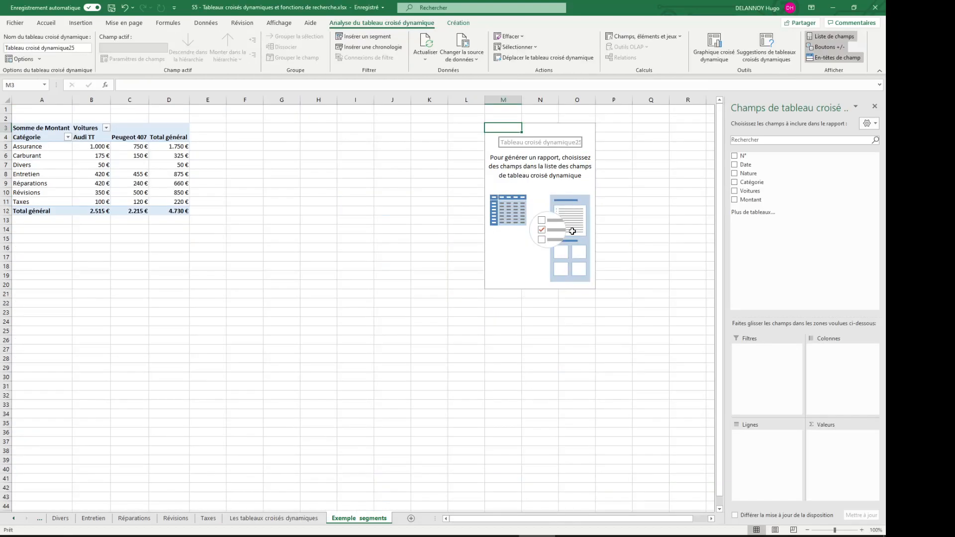
Step: Fill the second pivot table with Voitures as columns, Montant as values and Date as rows
right_click(524, 184)
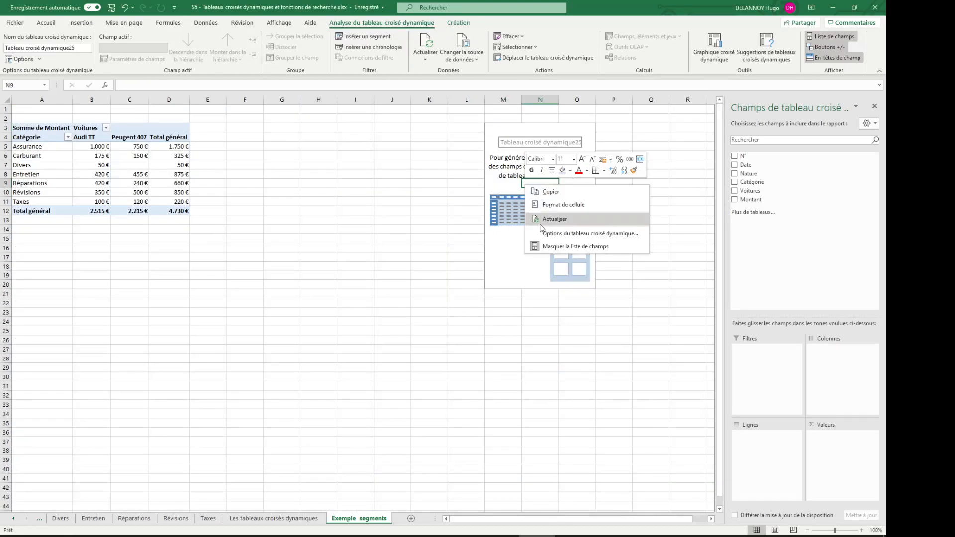
key("Escape")
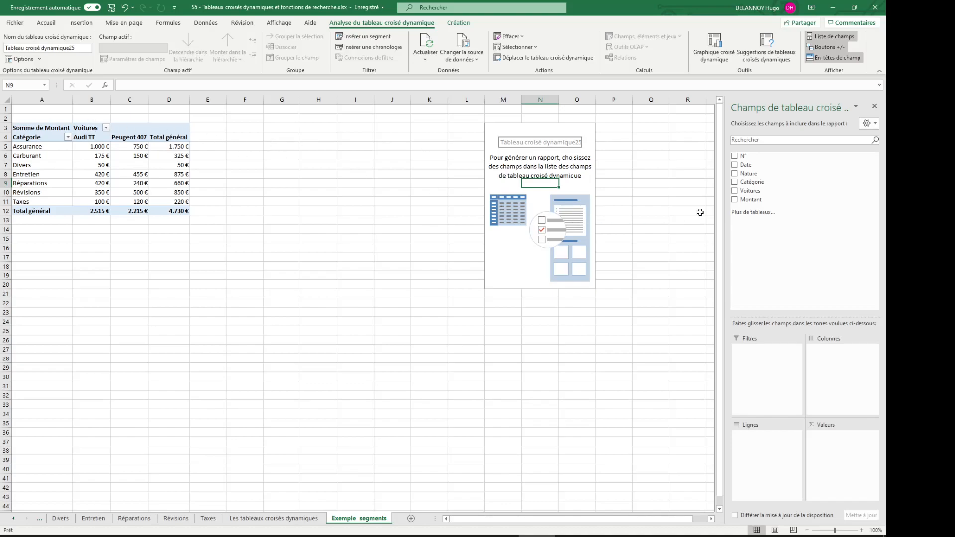
left_click_drag(749, 191, 823, 359)
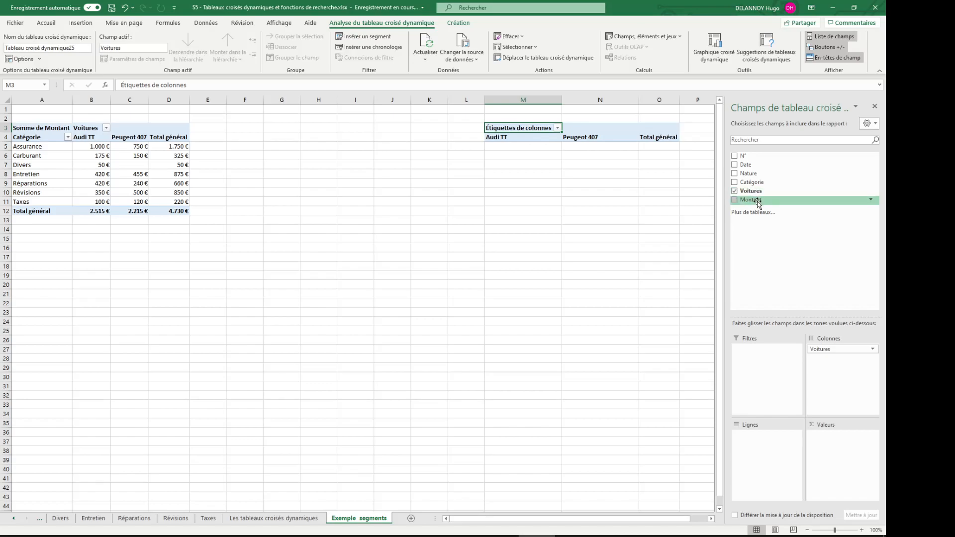
left_click_drag(757, 204, 847, 462)
left_click_drag(748, 164, 768, 438)
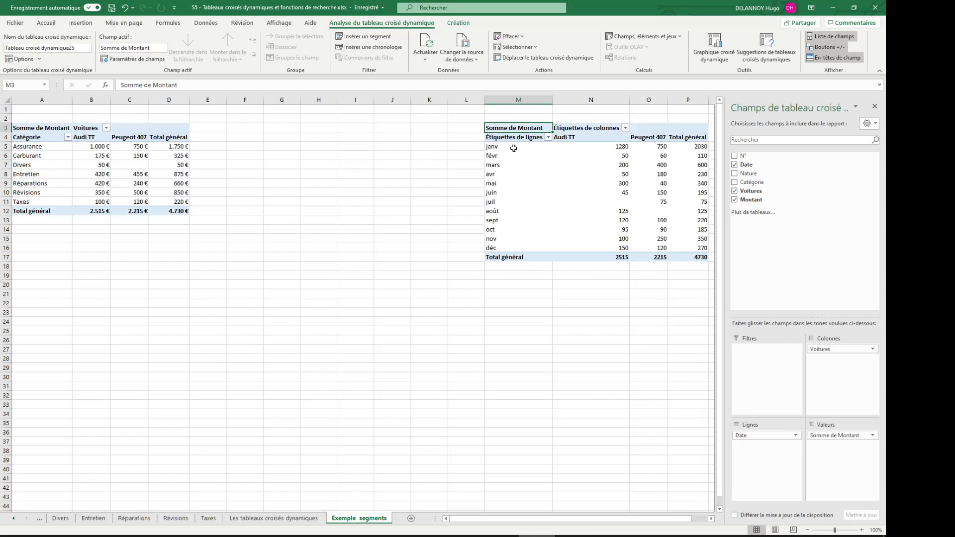
left_click(527, 138)
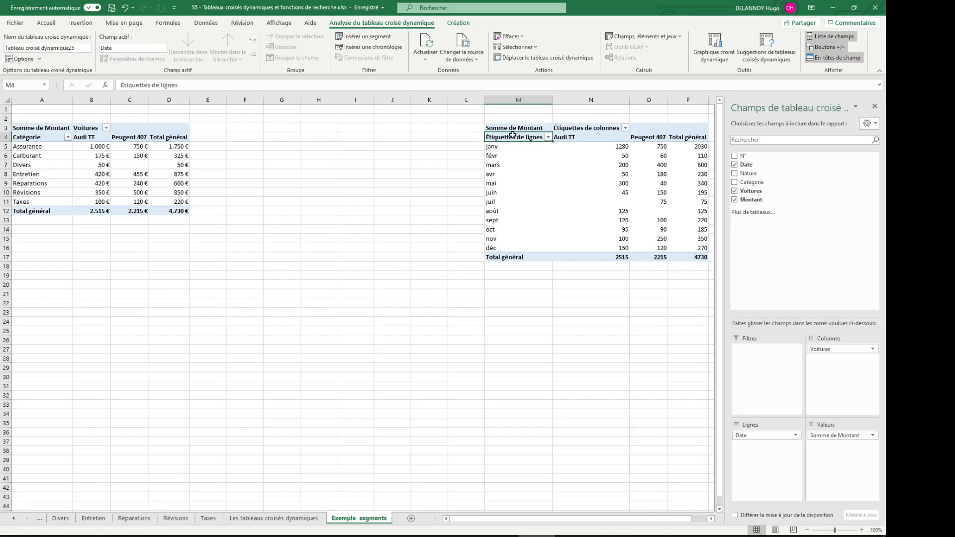
left_click(506, 153)
double_click(505, 153)
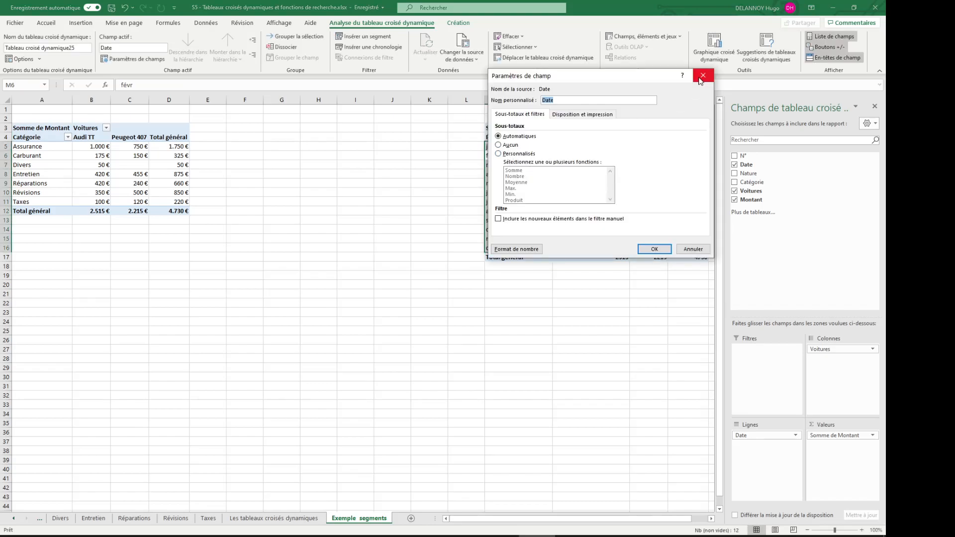
left_click(703, 78)
left_click(524, 137)
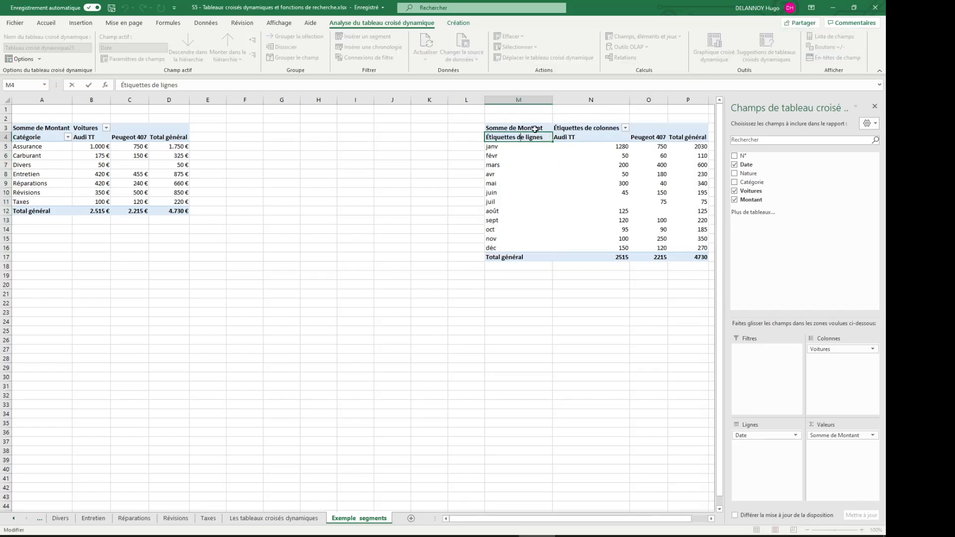
double_click(574, 128)
left_click(505, 128)
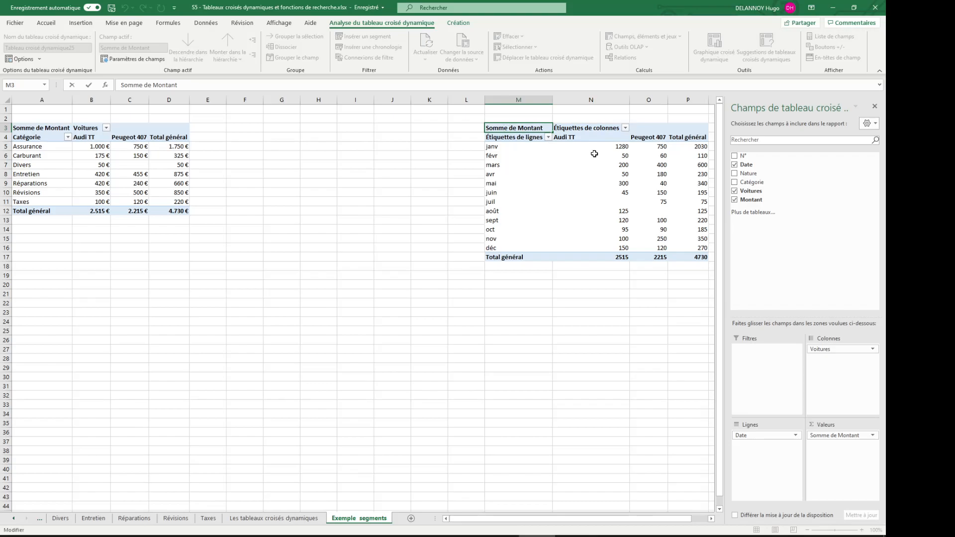
double_click(592, 155)
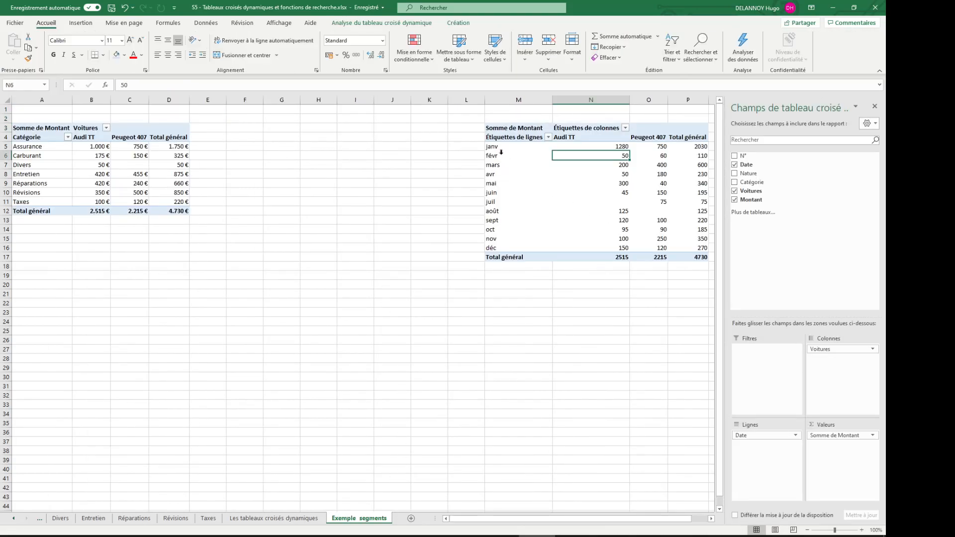
double_click(493, 155)
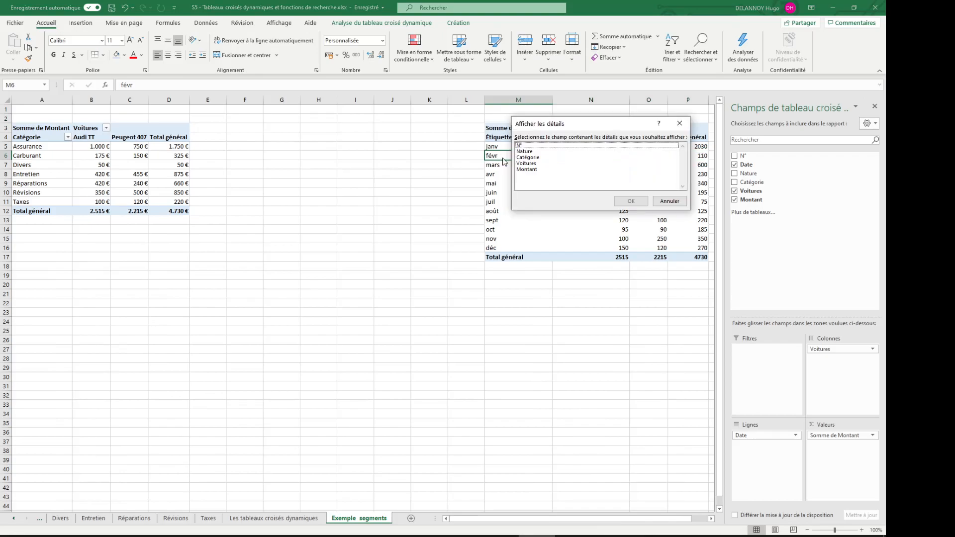
left_click(679, 124)
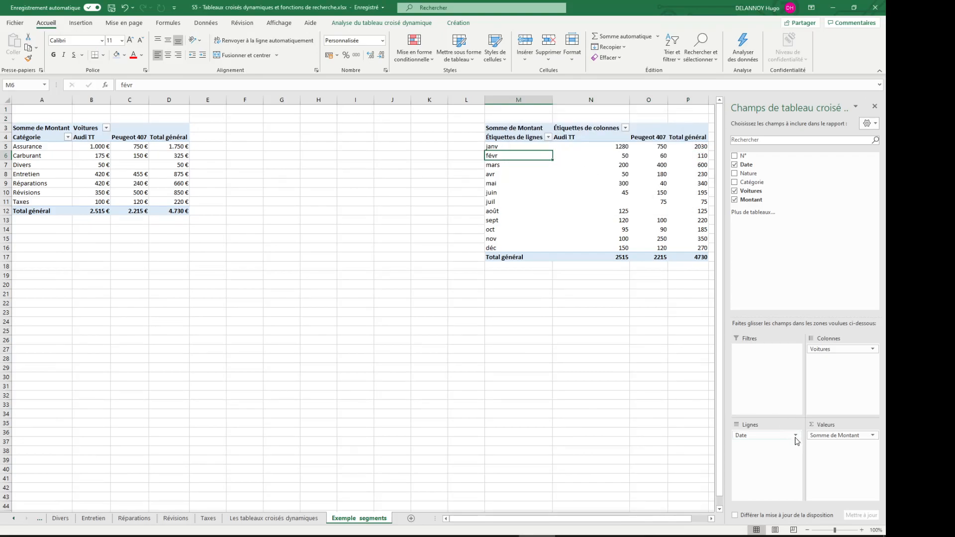
left_click(872, 436)
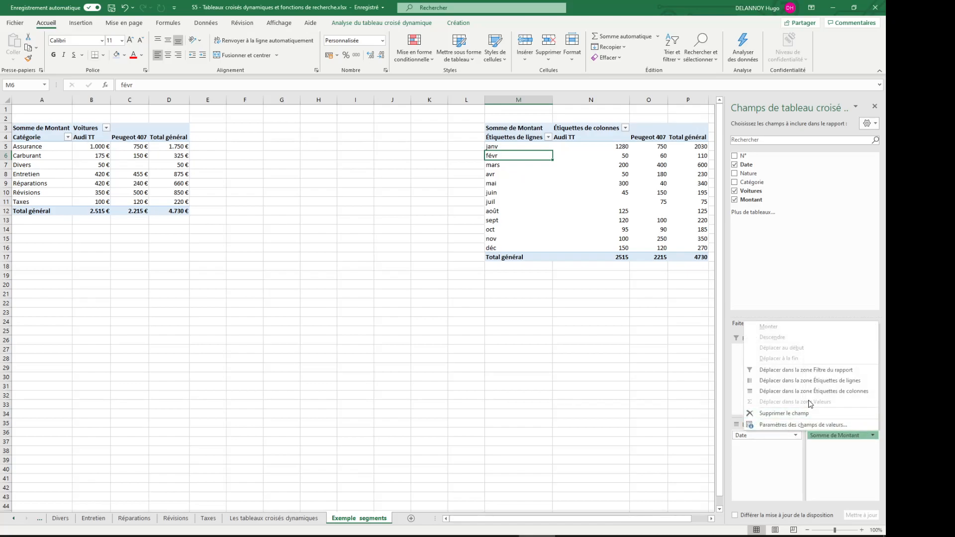
left_click(808, 424)
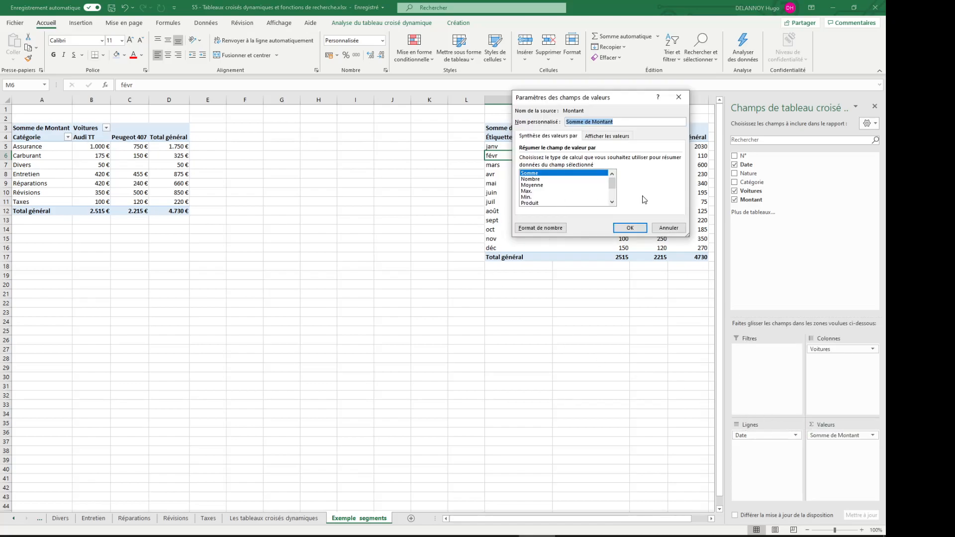
left_click(669, 228)
left_click(848, 349)
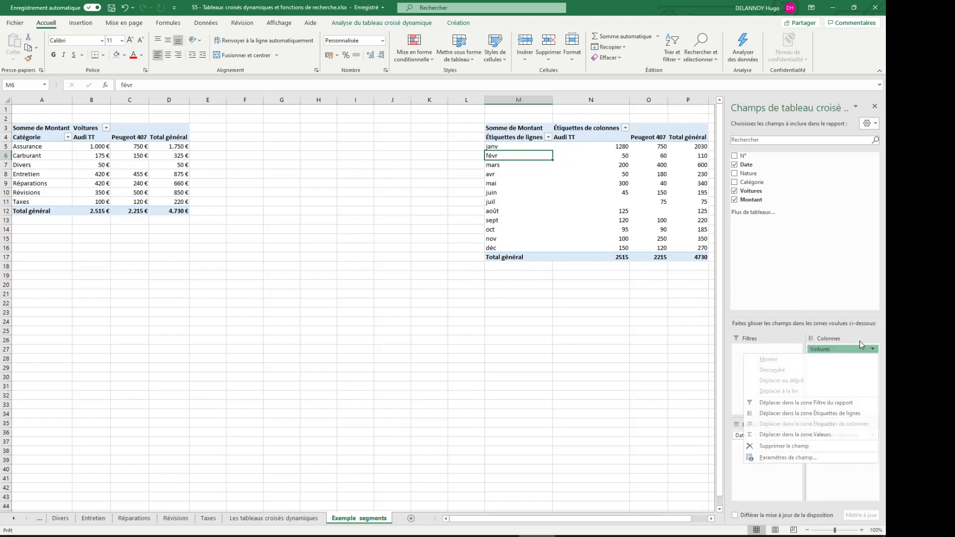
left_click(848, 329)
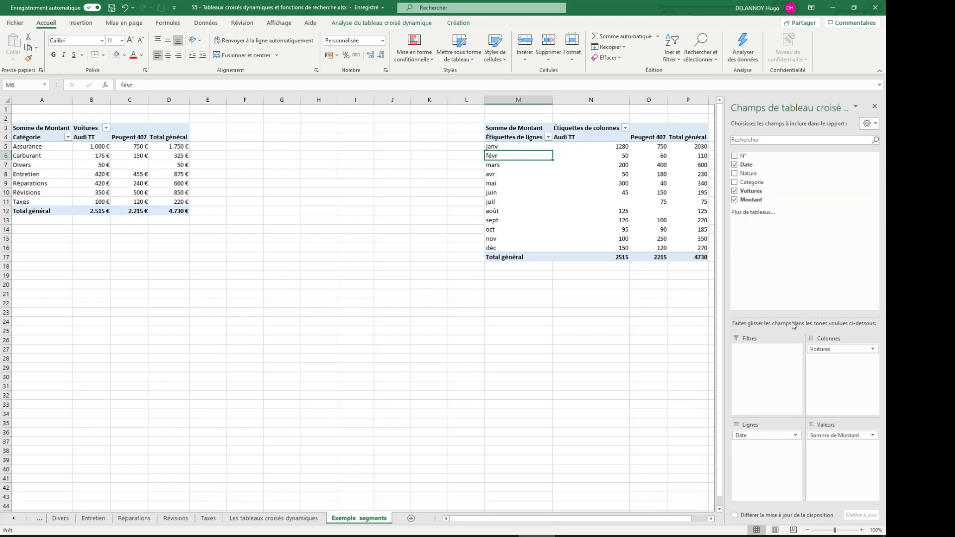
Step: Undo the field placements of the second pivot table, going back to the empty pivot table at M3
left_click(517, 303)
key("ctrl+z")
key("ctrl+z")
key("ctrl+z")
key("ctrl+z")
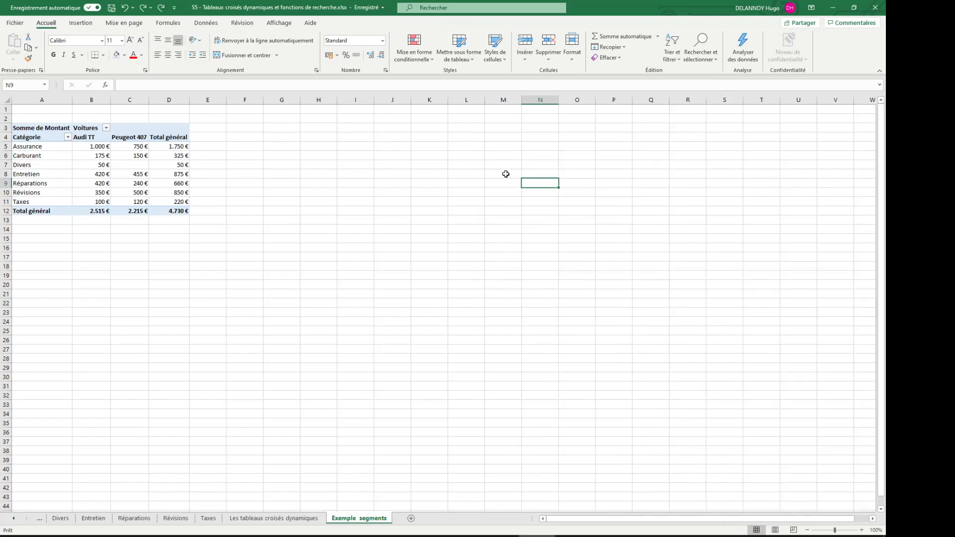
key("ctrl+z")
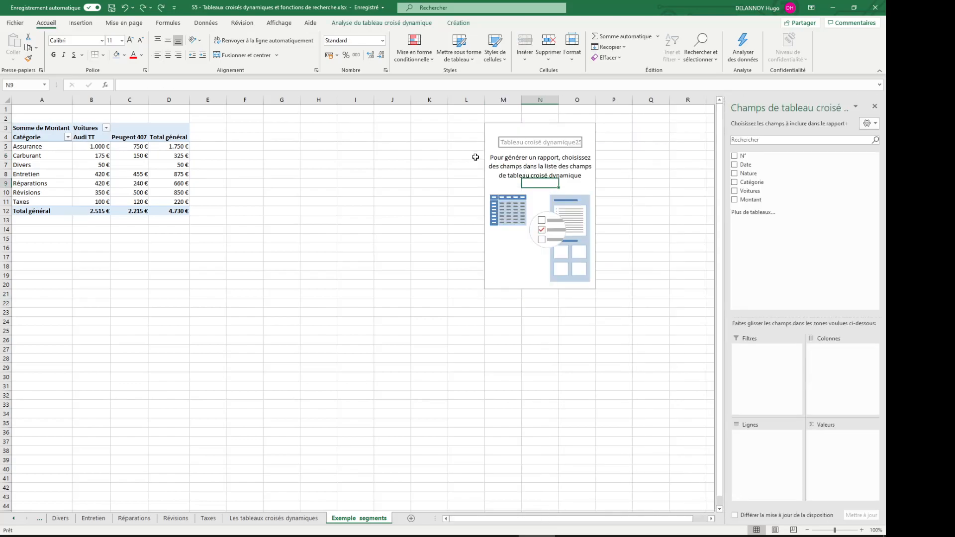
Step: Enable the classic pivot table layout in the options of the empty pivot table at M3
right_click(535, 191)
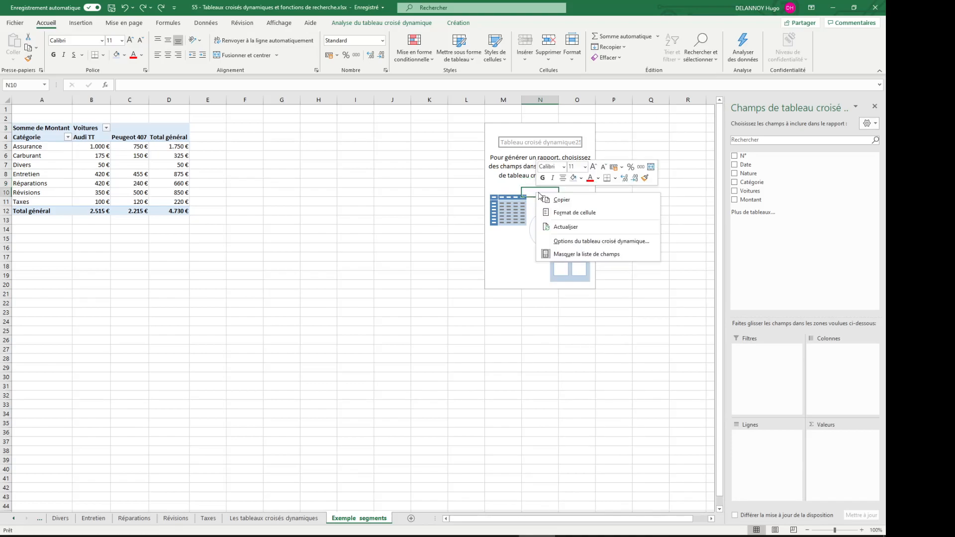
left_click(565, 241)
left_click(644, 162)
left_click(477, 230)
left_click(639, 344)
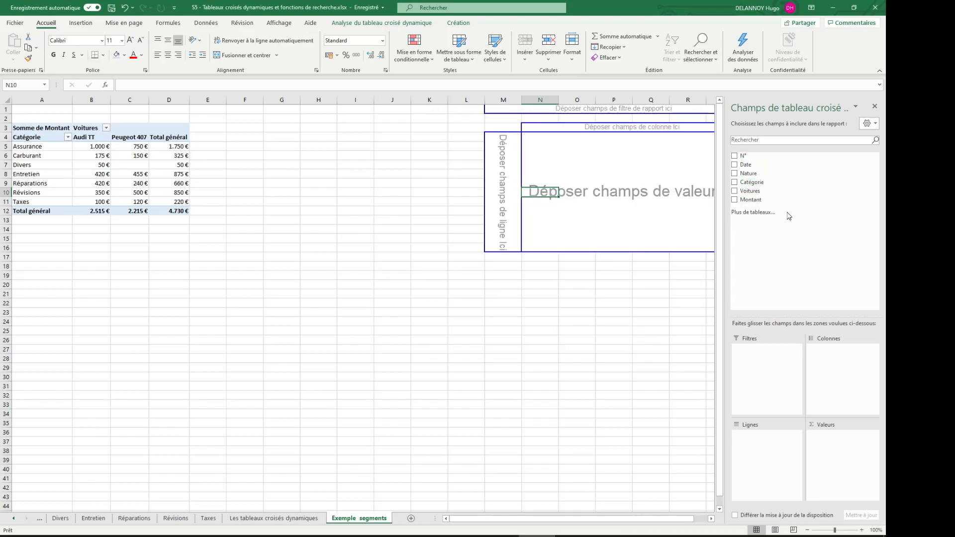
Step: Fill the empty classic-layout pivot table with Voitures as columns, Date as rows and Montant as values
left_click_drag(756, 192, 536, 152)
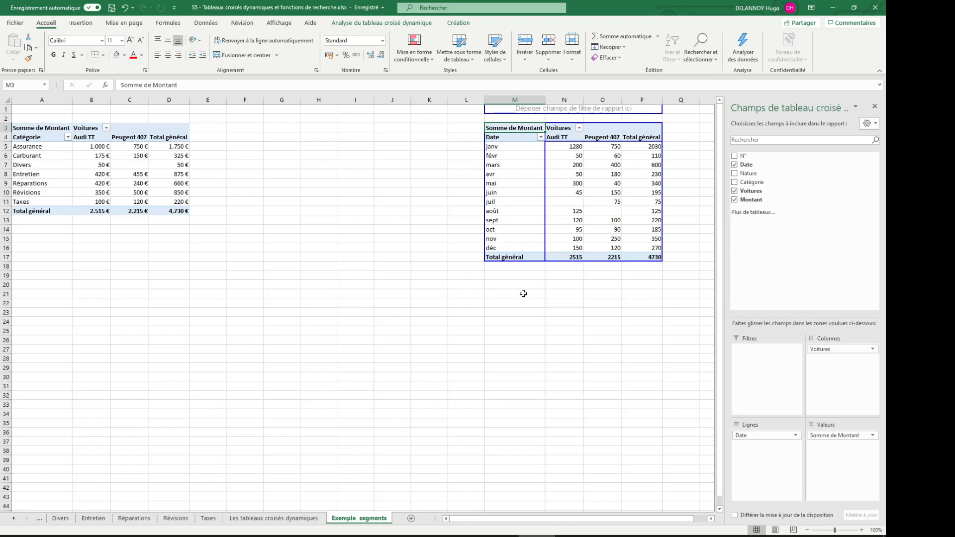
left_click(509, 174)
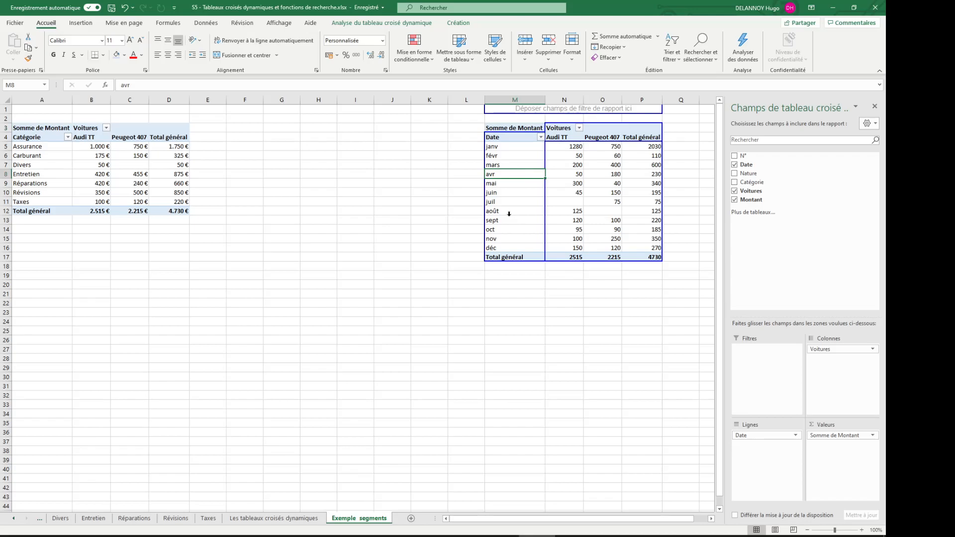
Step: Compare the chart types and insert a Histogramme groupé pivot chart based on the Catégorie pivot table
left_click(82, 178)
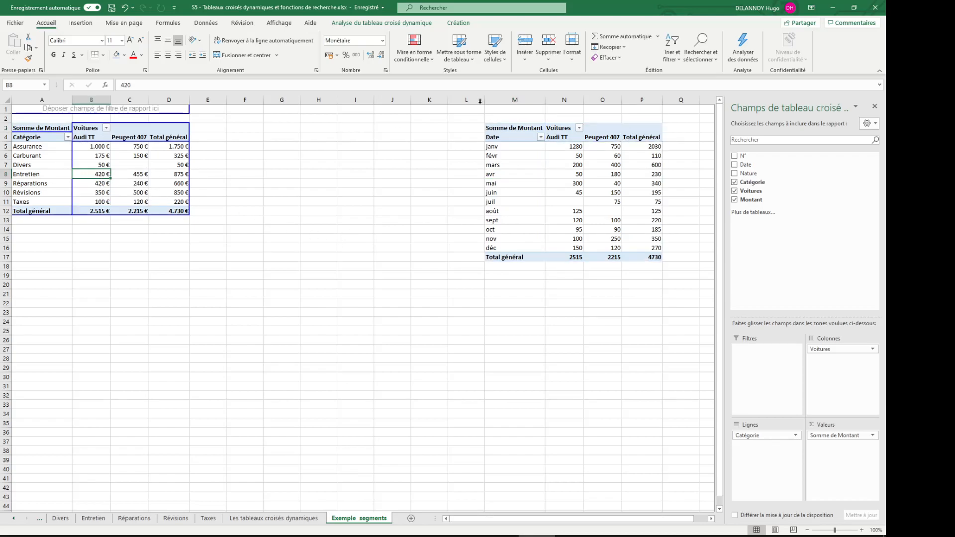
left_click(83, 23)
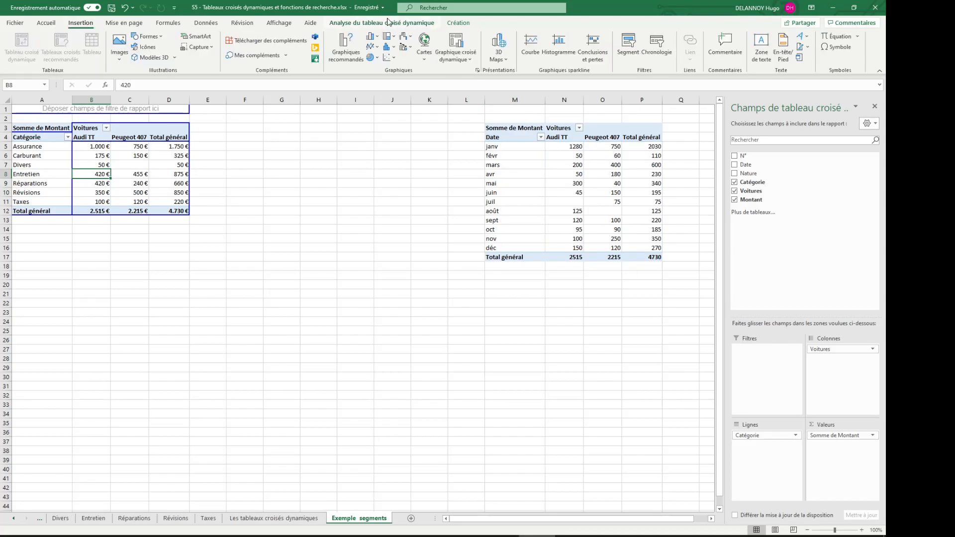
left_click(421, 24)
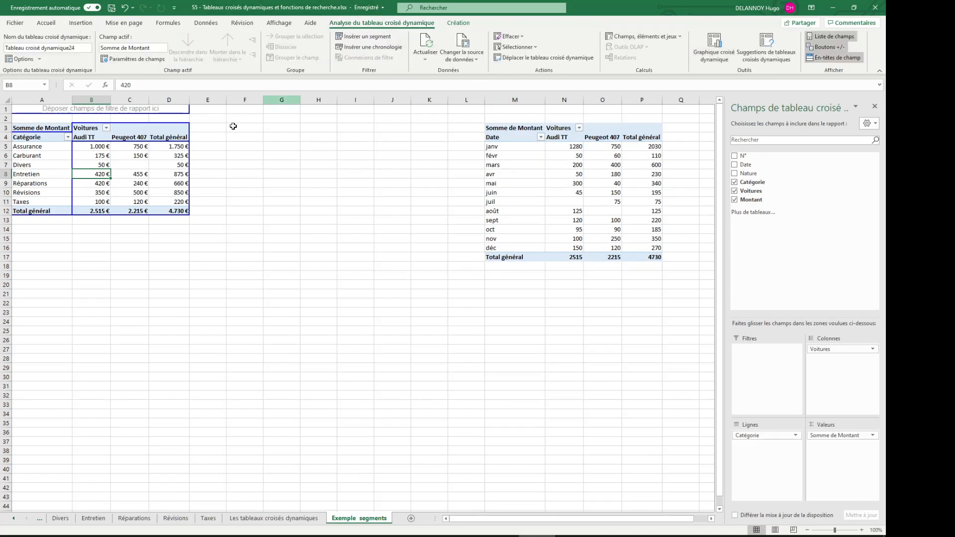
left_click(714, 45)
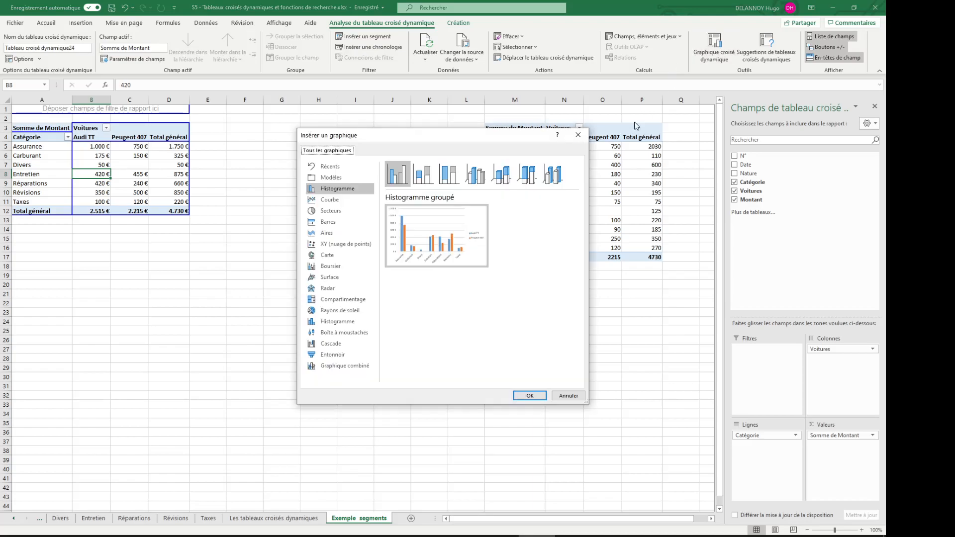
left_click(331, 211)
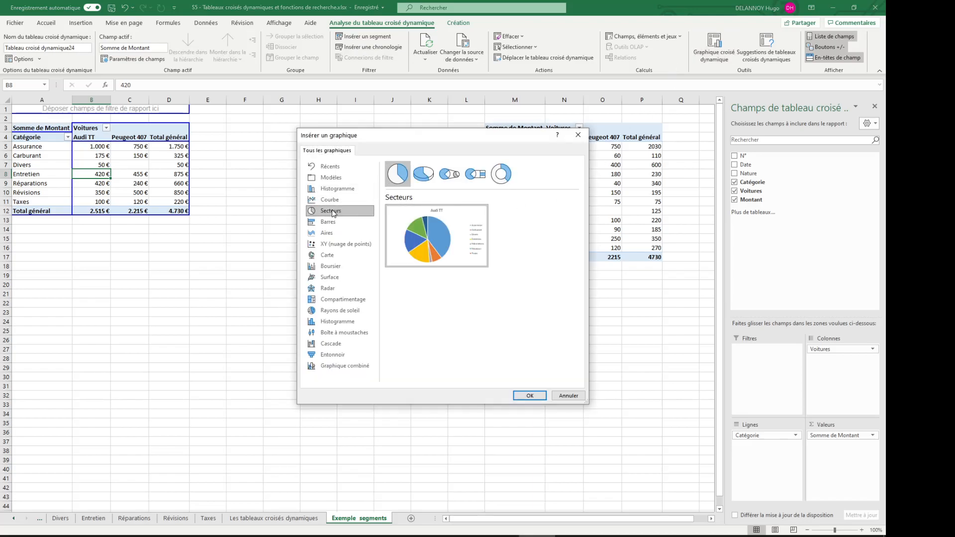
left_click(348, 191)
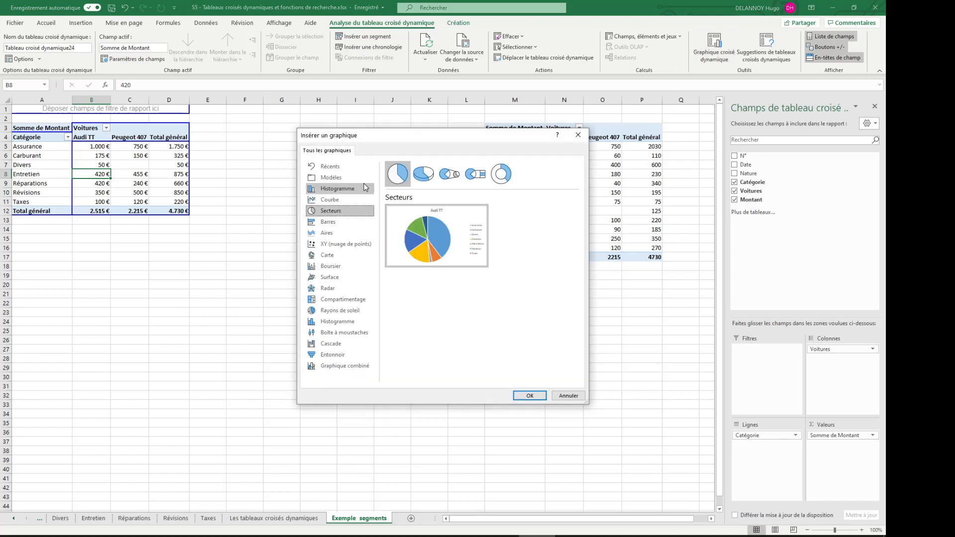
left_click(343, 201)
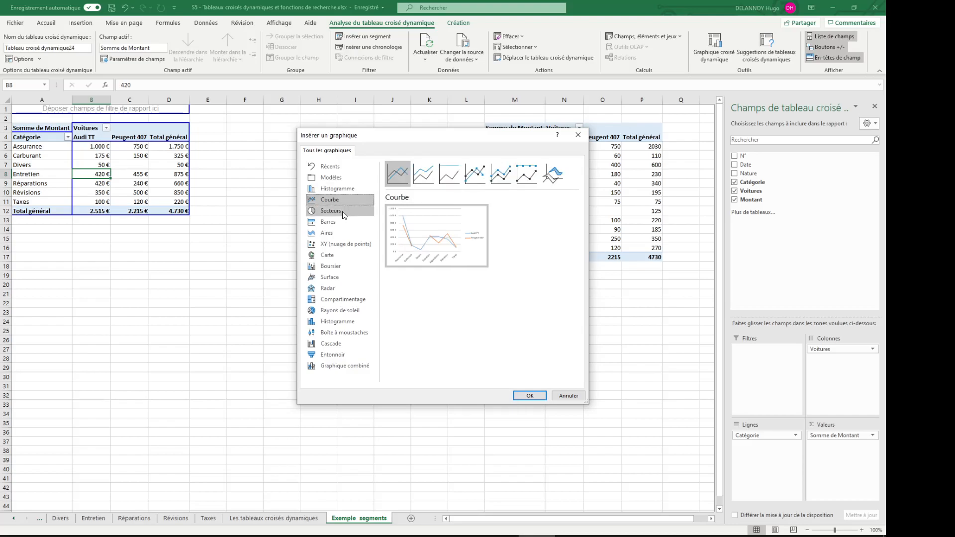
left_click(344, 221)
left_click(339, 242)
left_click(333, 232)
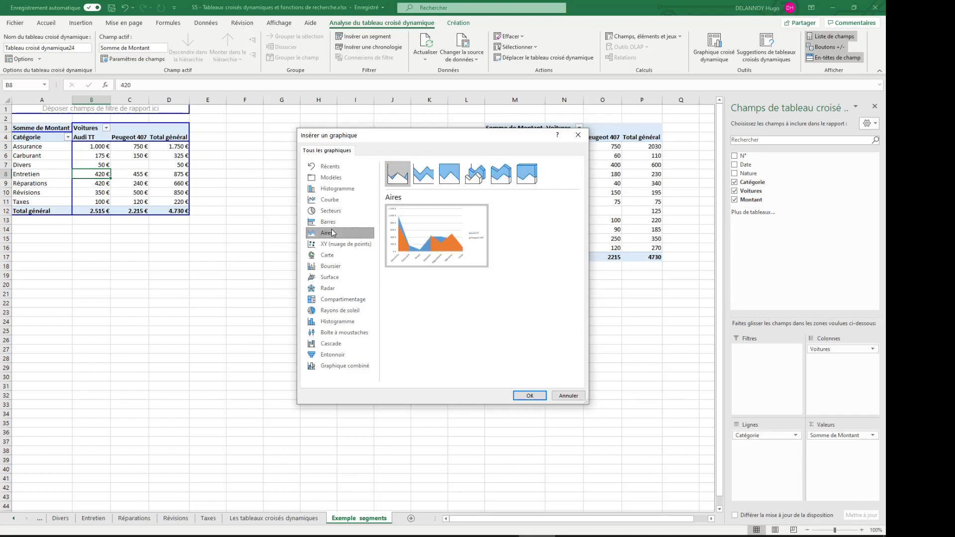
left_click(336, 211)
left_click(338, 191)
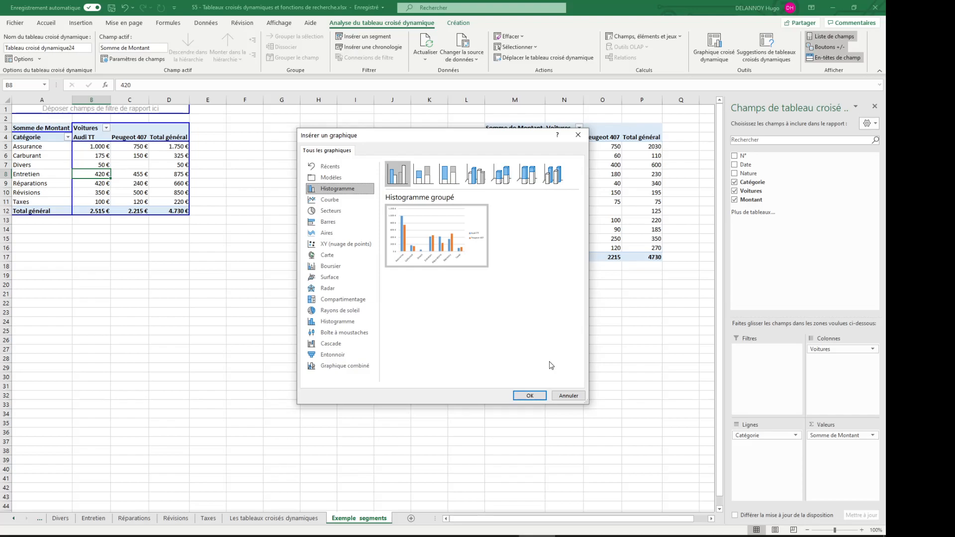
left_click(524, 395)
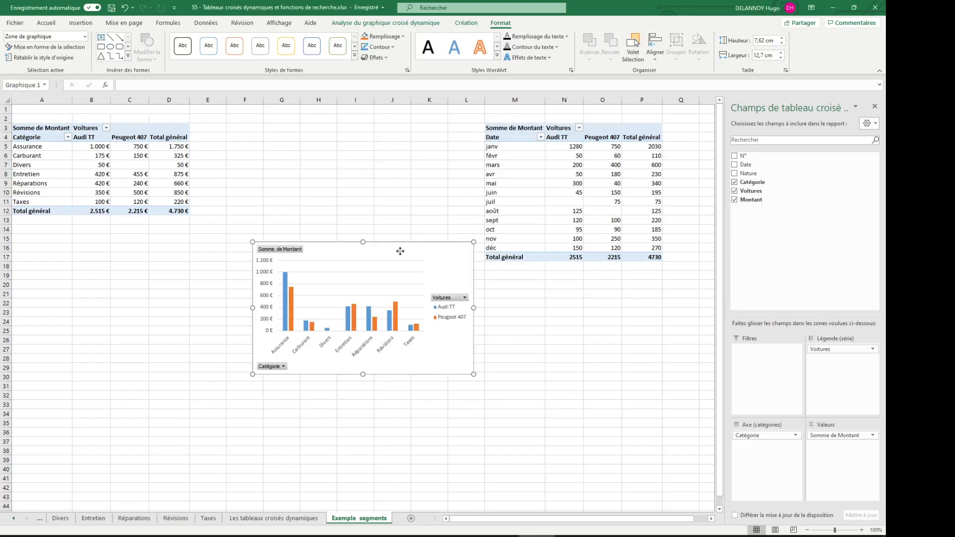
Step: Place the category chart below the Catégorie pivot table and enlarge it to about 12.18 cm high by 20.66 cm wide
left_click_drag(407, 251, 254, 268)
left_click_drag(321, 393, 460, 467)
left_click_drag(420, 271, 348, 253)
Step: Insert a Histogramme groupé pivot chart based on the monthly Date pivot table
left_click(522, 174)
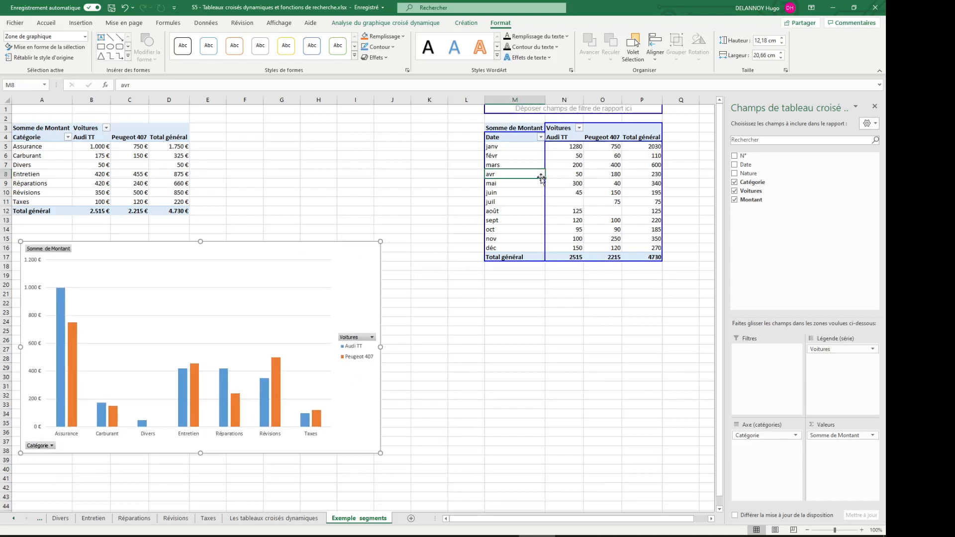
left_click(348, 23)
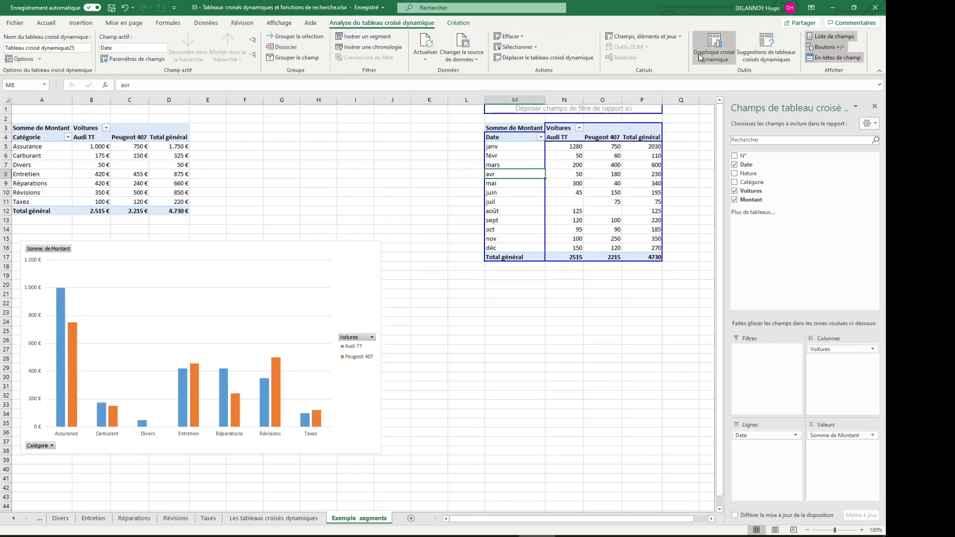
left_click(714, 48)
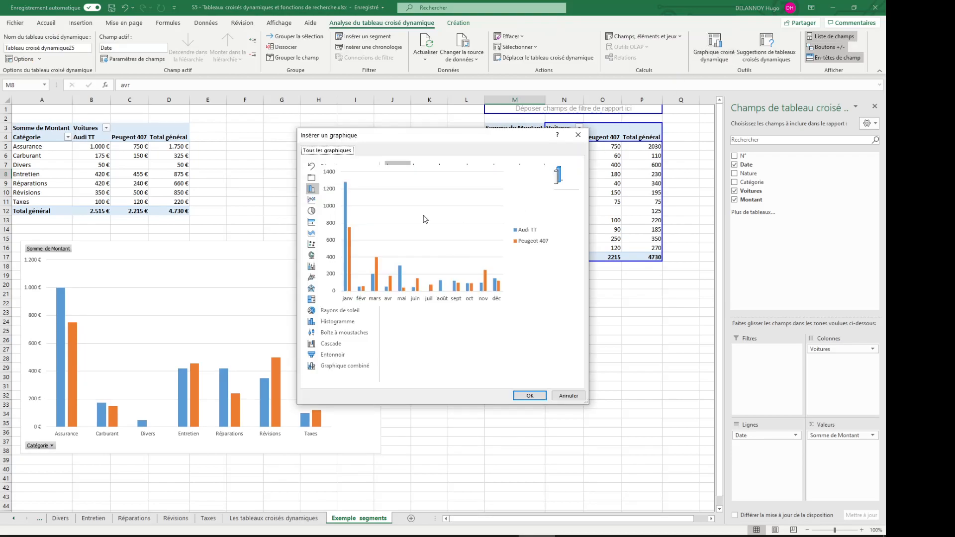
left_click(331, 213)
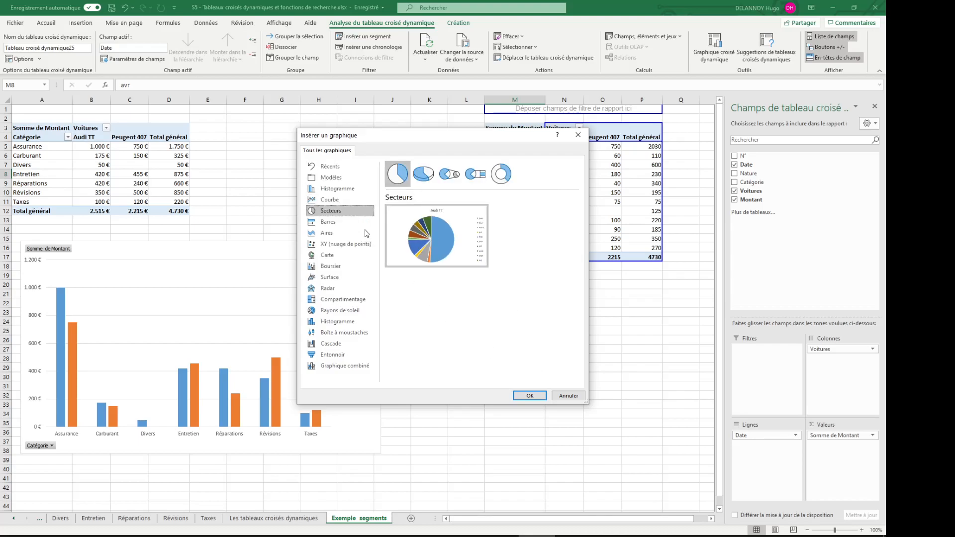
left_click(334, 189)
left_click(529, 395)
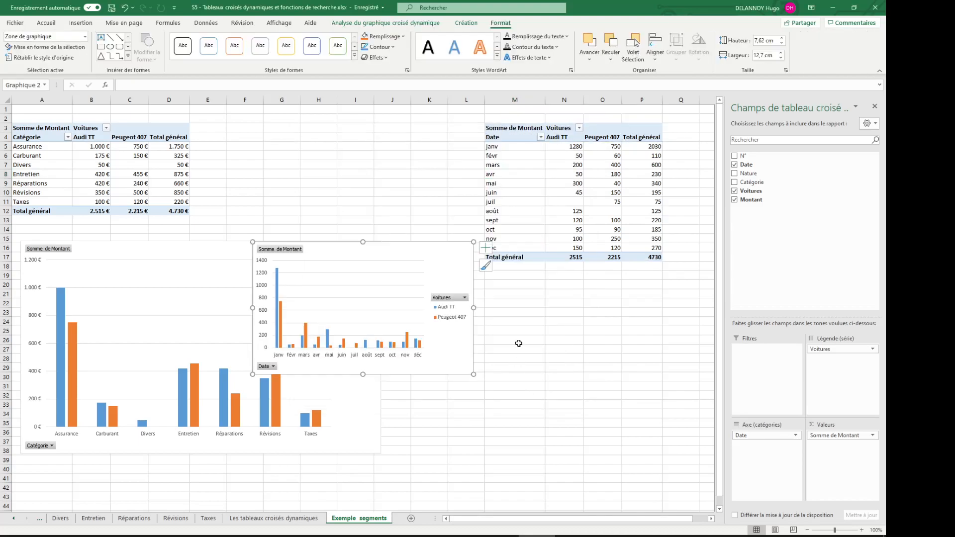
Step: Resize the monthly chart to about 11.35 by 16.83 cm, shrink the category chart, and arrange both side by side below the pivot tables
left_click_drag(473, 373, 673, 473)
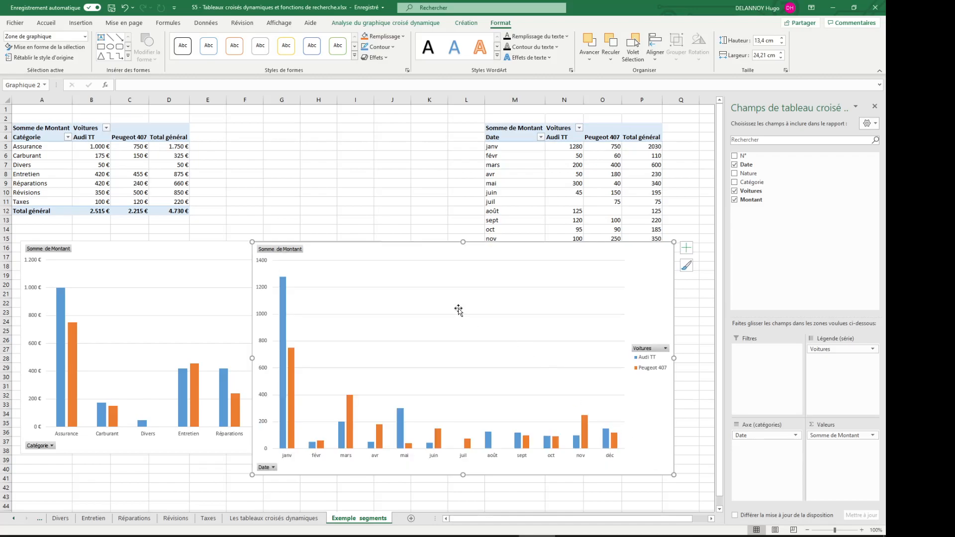
left_click_drag(252, 241, 405, 289)
left_click_drag(529, 305, 539, 279)
left_click(539, 278)
left_click_drag(417, 266, 391, 254)
left_click_drag(512, 267, 515, 279)
left_click(370, 256)
left_click_drag(380, 241, 344, 254)
left_click_drag(466, 283, 436, 282)
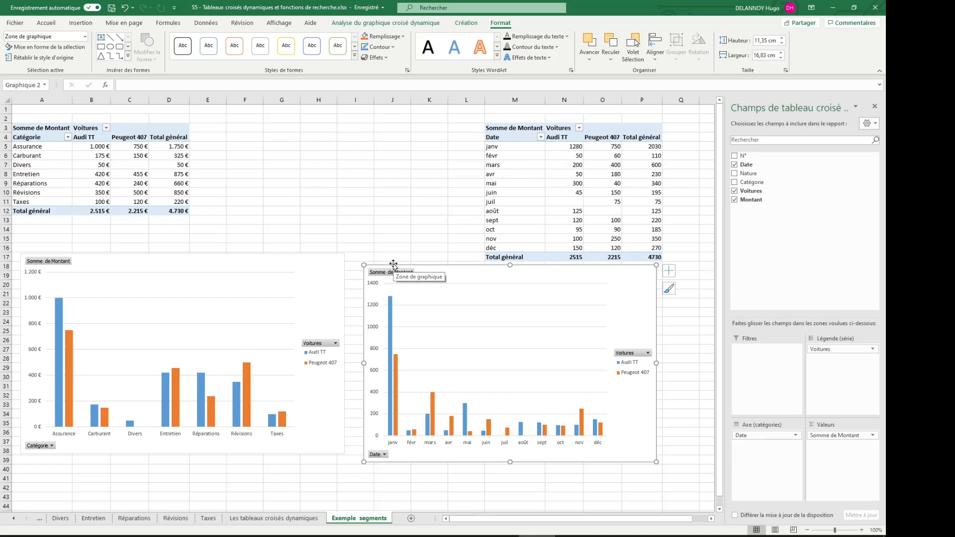
Step: Try filtering the monthly pivot table's Voitures to Audi TT only, and undo that filter
left_click(579, 128)
left_click(487, 226)
left_click(486, 234)
left_click(523, 347)
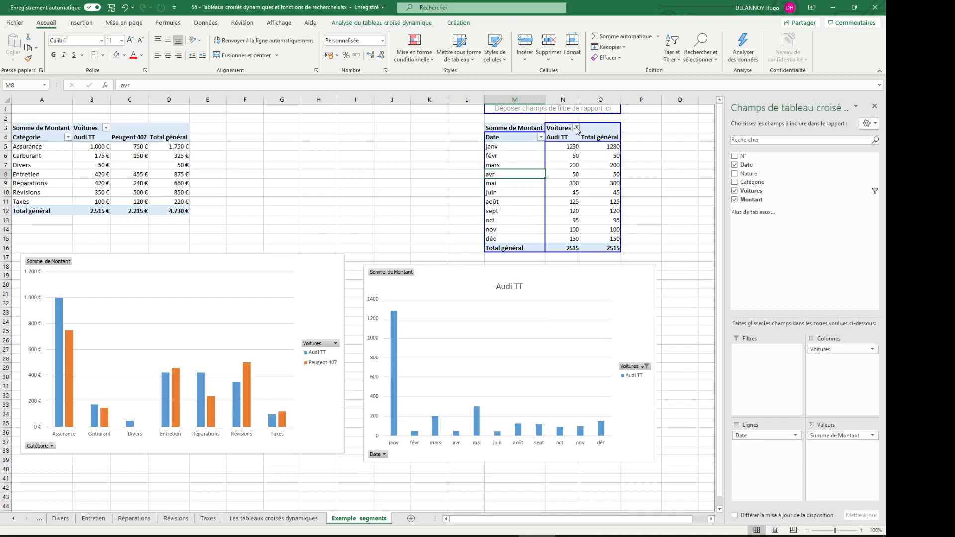
key("ctrl+z")
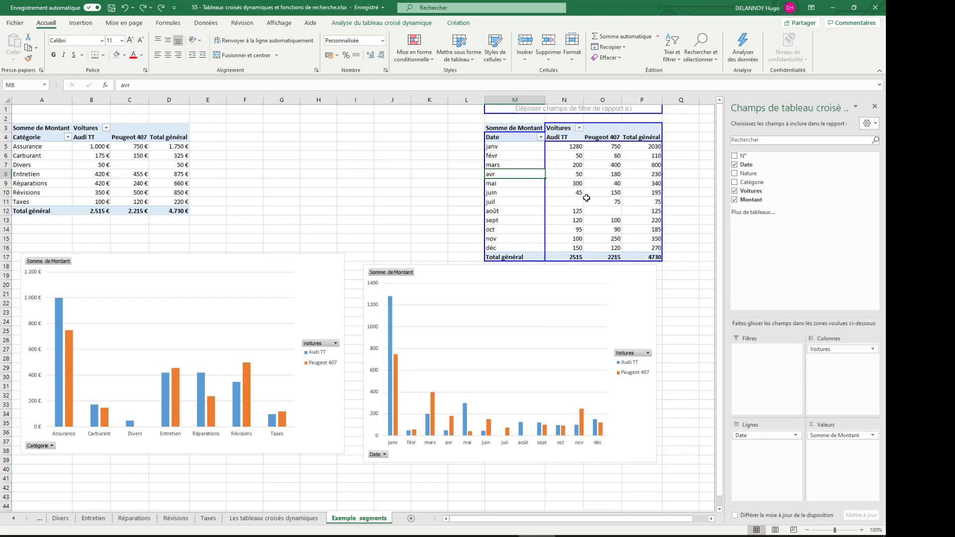
Step: Insert a Voitures slicer for the monthly pivot chart and place it between the two pivot tables, above the monthly chart
left_click(631, 284)
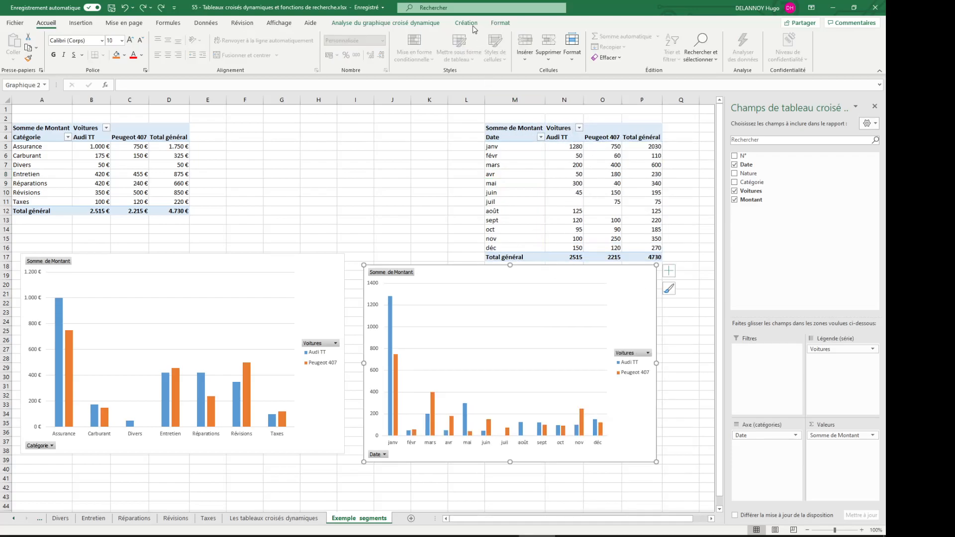
left_click(424, 24)
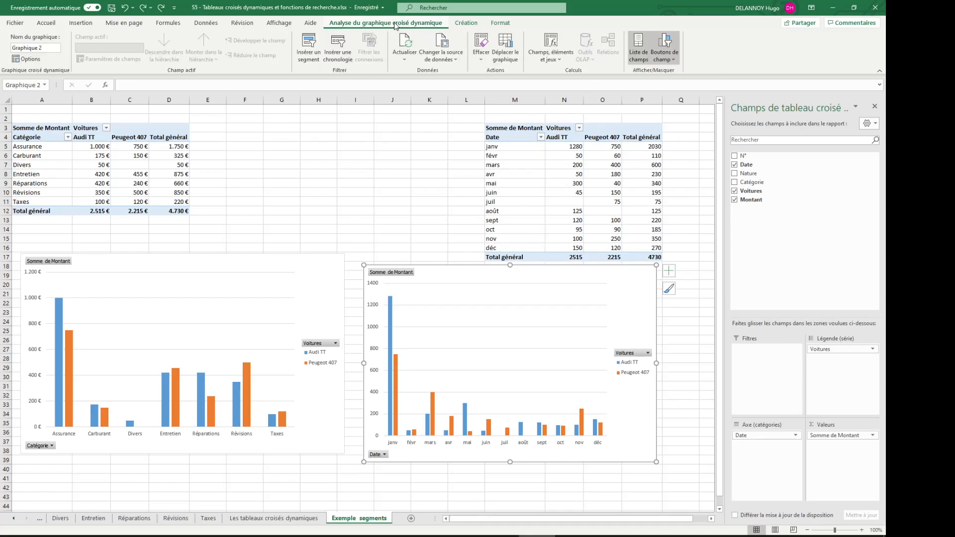
left_click(310, 54)
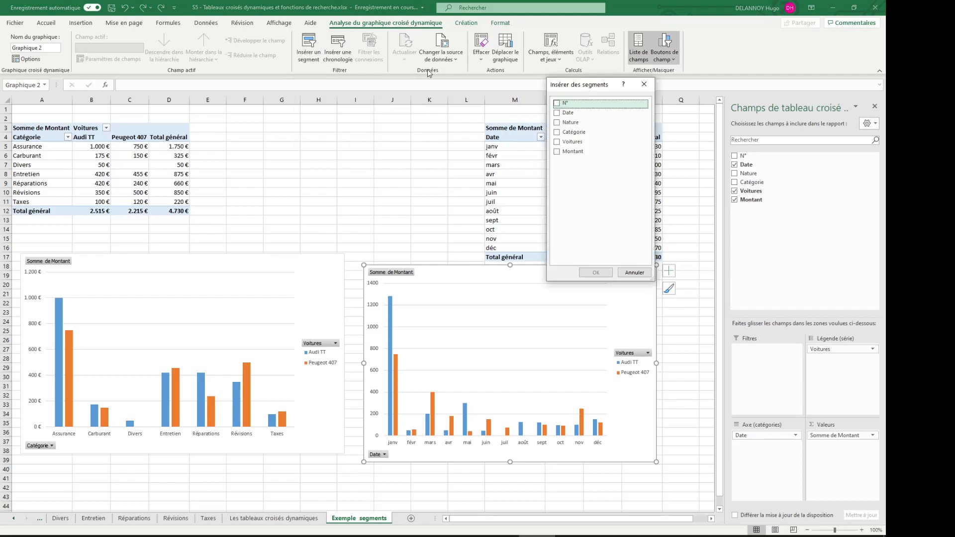
left_click_drag(577, 87, 328, 102)
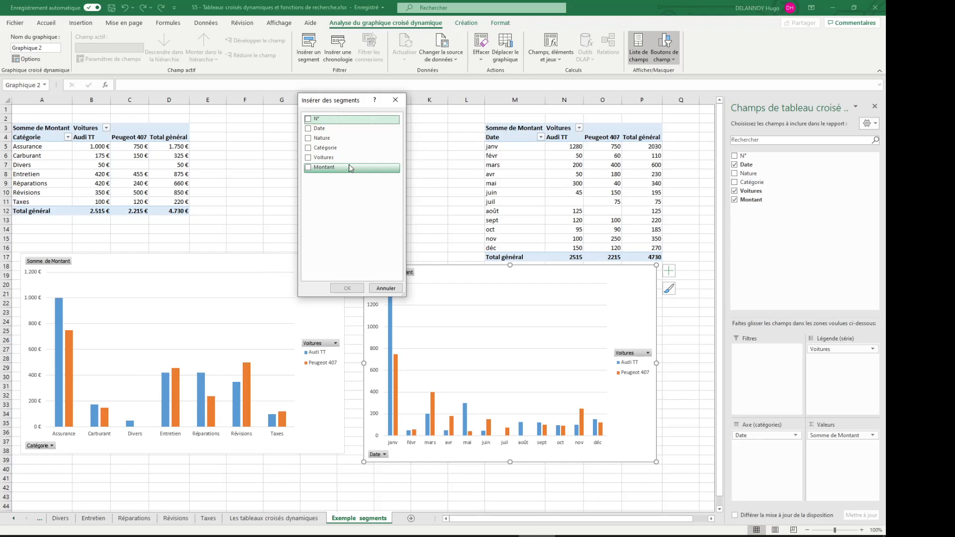
left_click(327, 159)
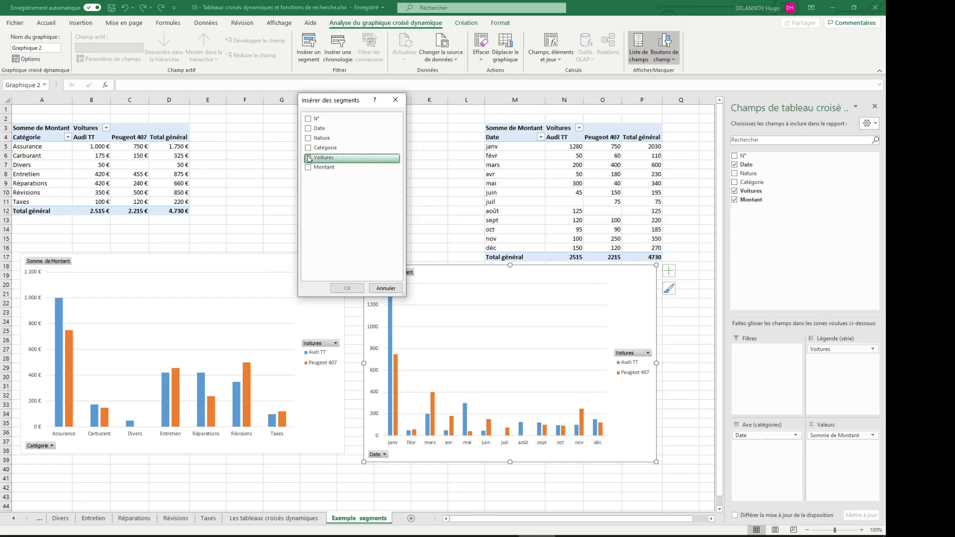
left_click(351, 288)
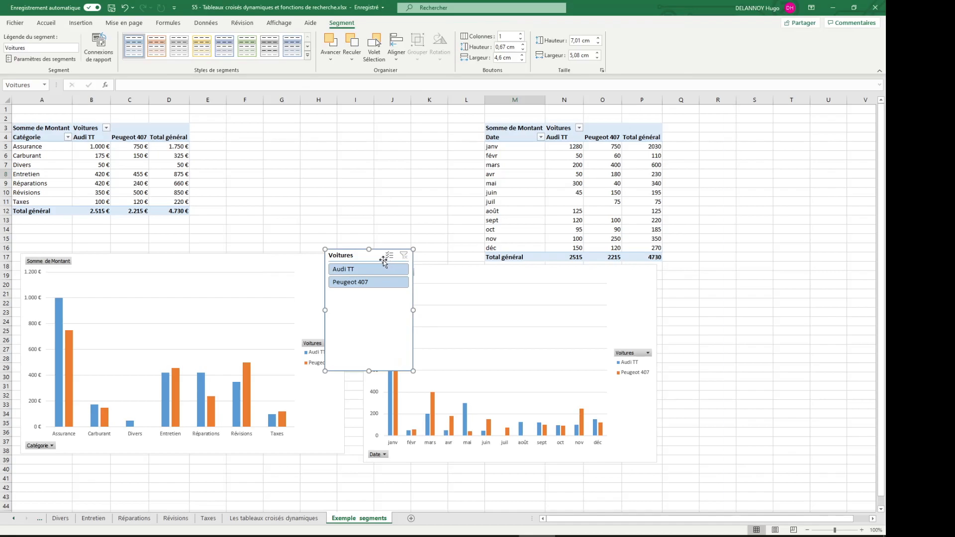
left_click_drag(368, 254, 409, 143)
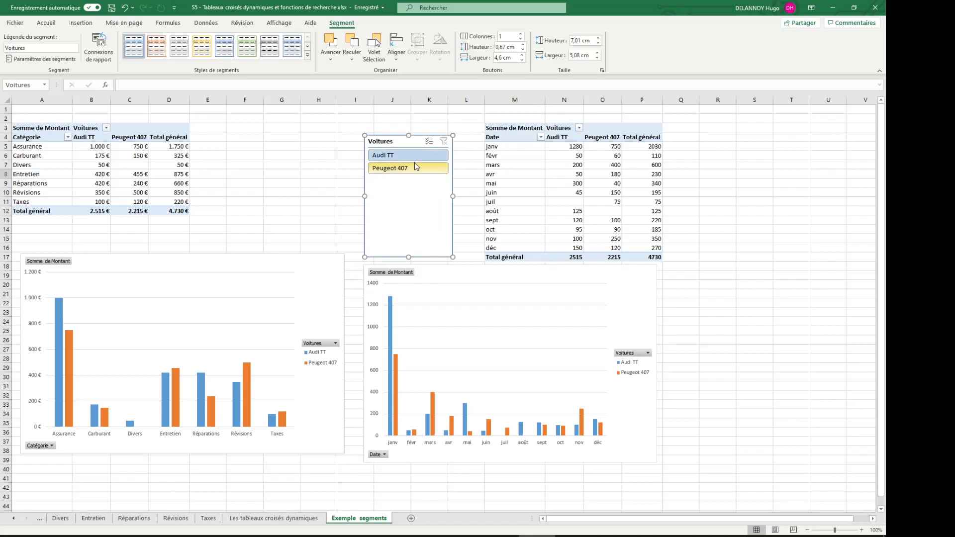
Step: Test the Voitures slicer on the monthly data by filtering to Audi TT, Peugeot 407 and Audi TT again
left_click(400, 156)
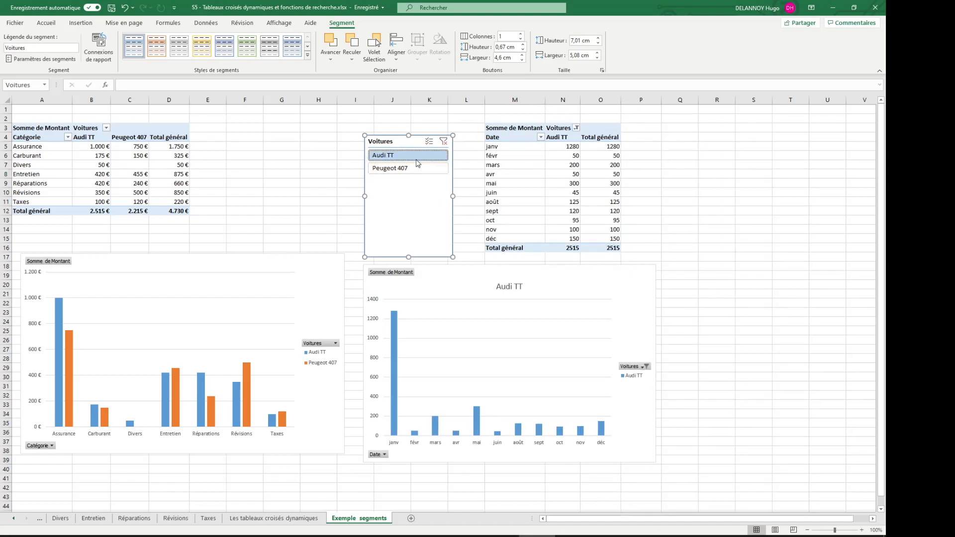
left_click(396, 169)
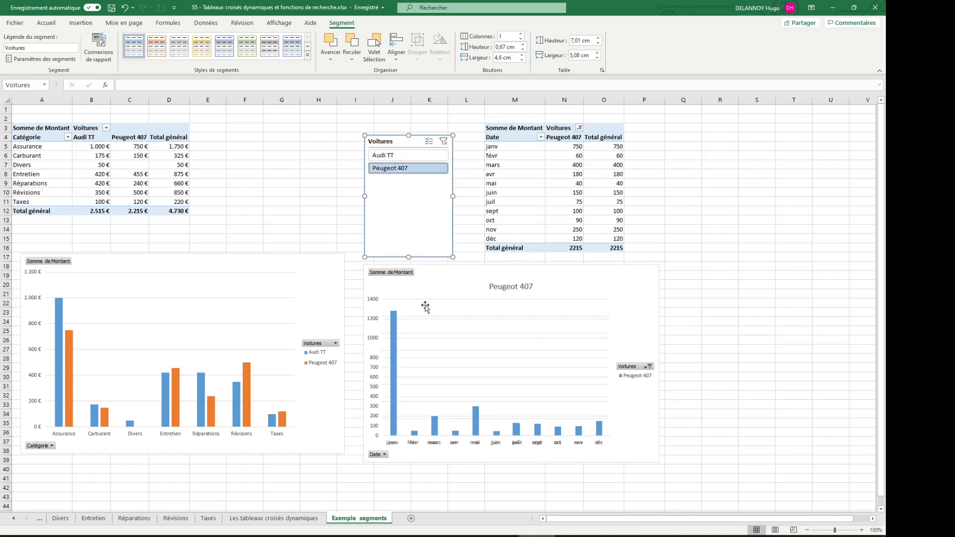
left_click(411, 155)
left_click(411, 155)
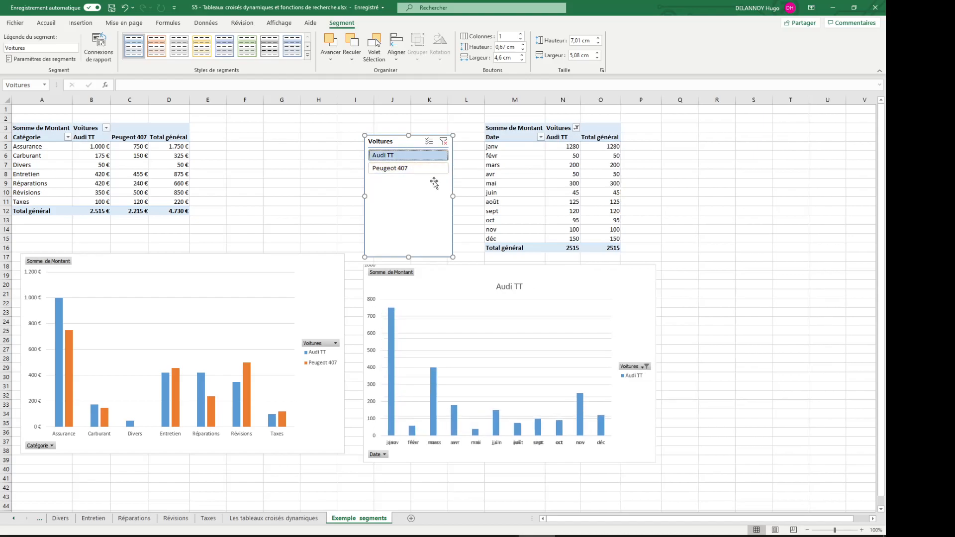
Step: Clear the Voitures slicer's filter, retry Audi TT and Peugeot 407 on the monthly data, and clear the filter again
left_click(444, 142)
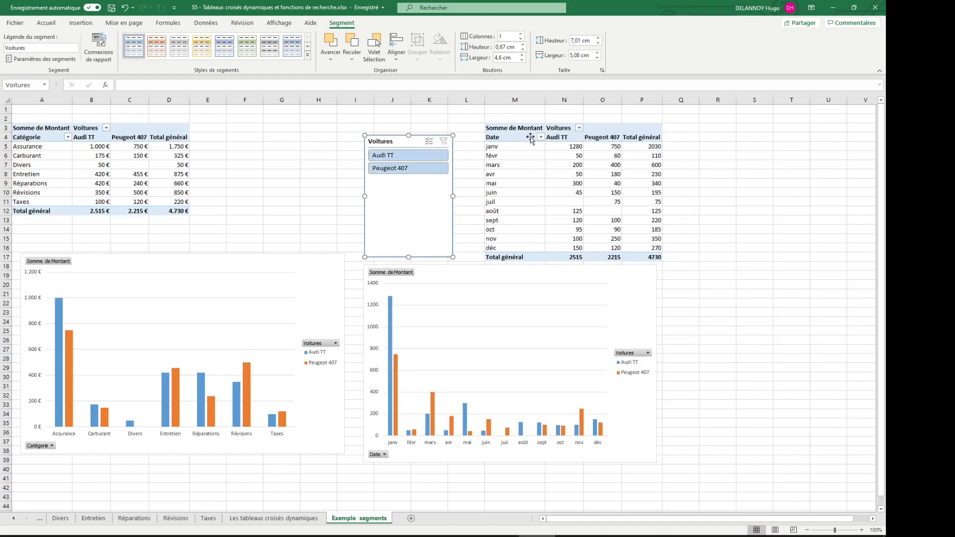
left_click(417, 158)
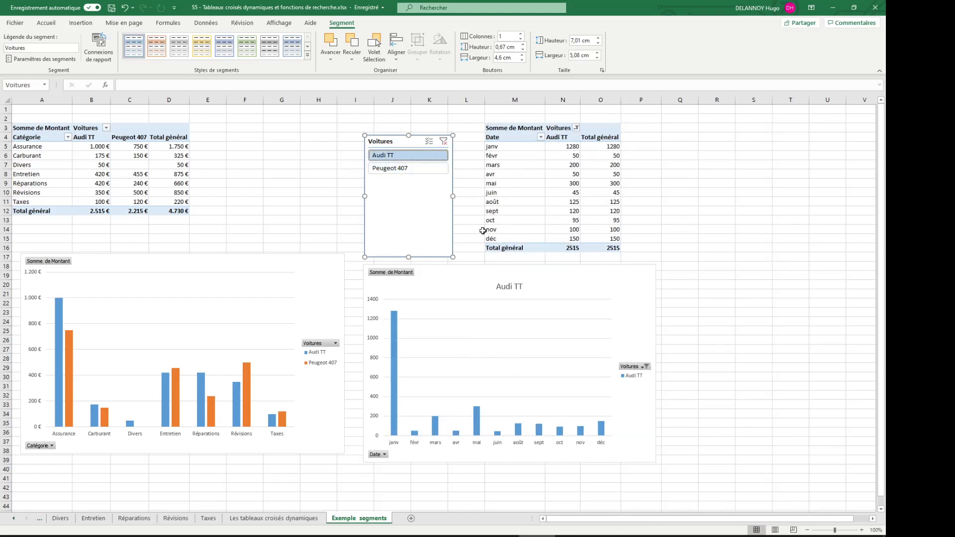
left_click(408, 168)
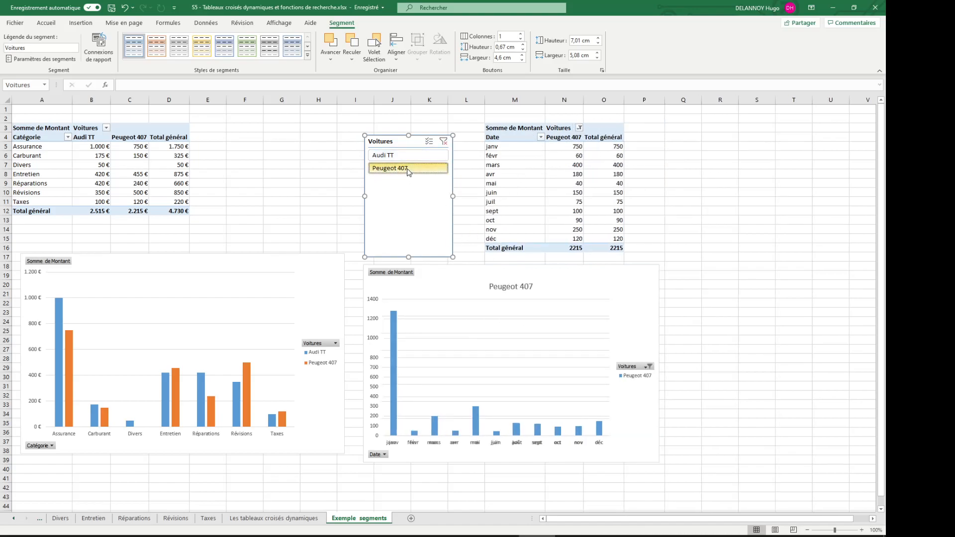
left_click(444, 141)
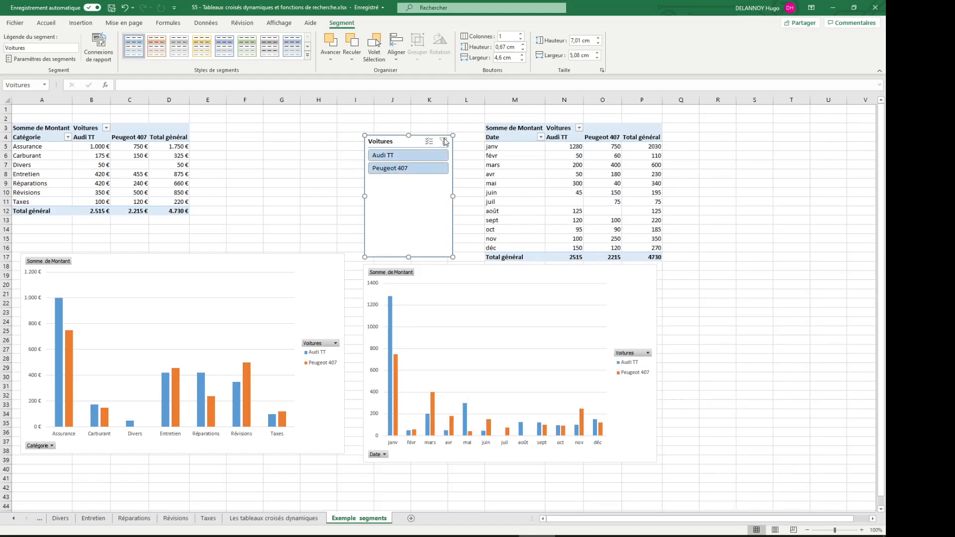
Step: Examine the pivot tables and sheets listed in the Voitures slicer's report connections, and cancel without keeping any change
left_click(39, 159)
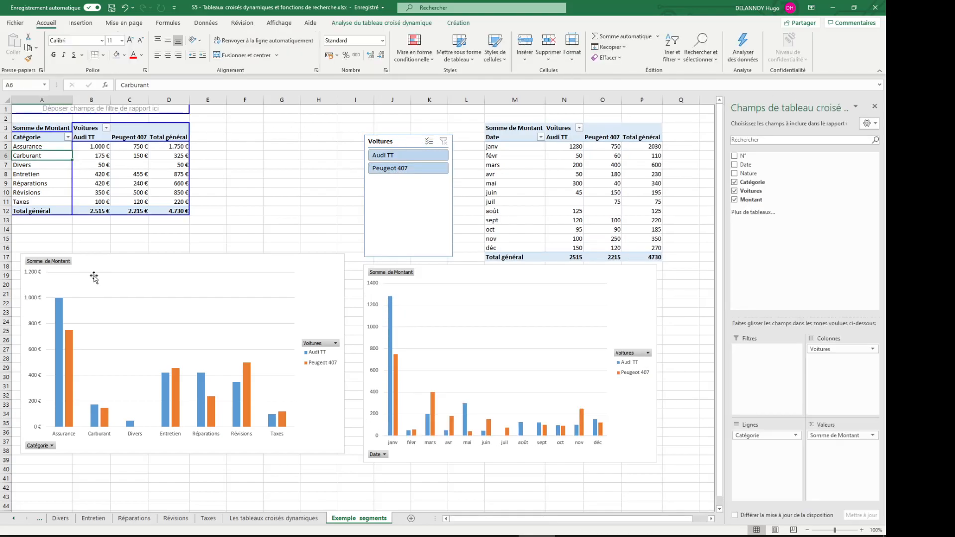
left_click(390, 205)
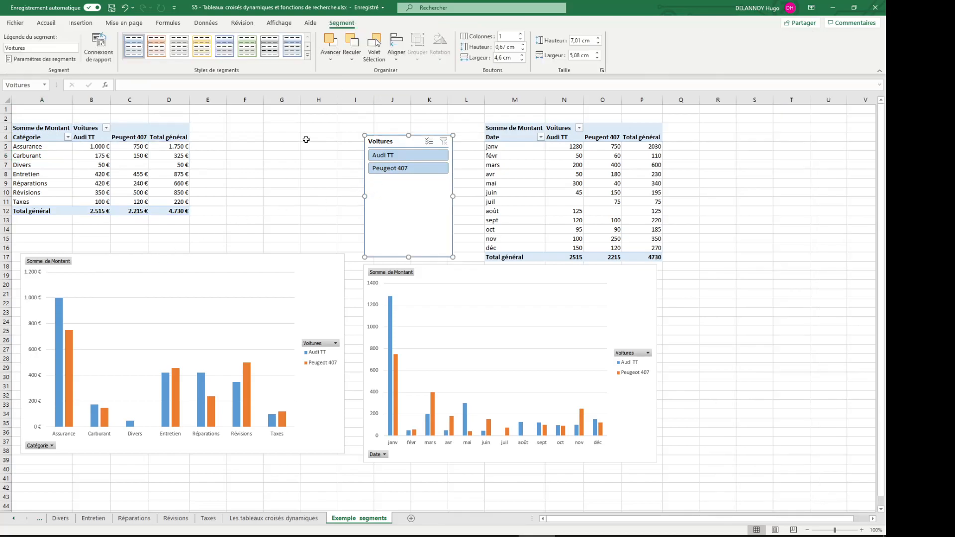
left_click(99, 50)
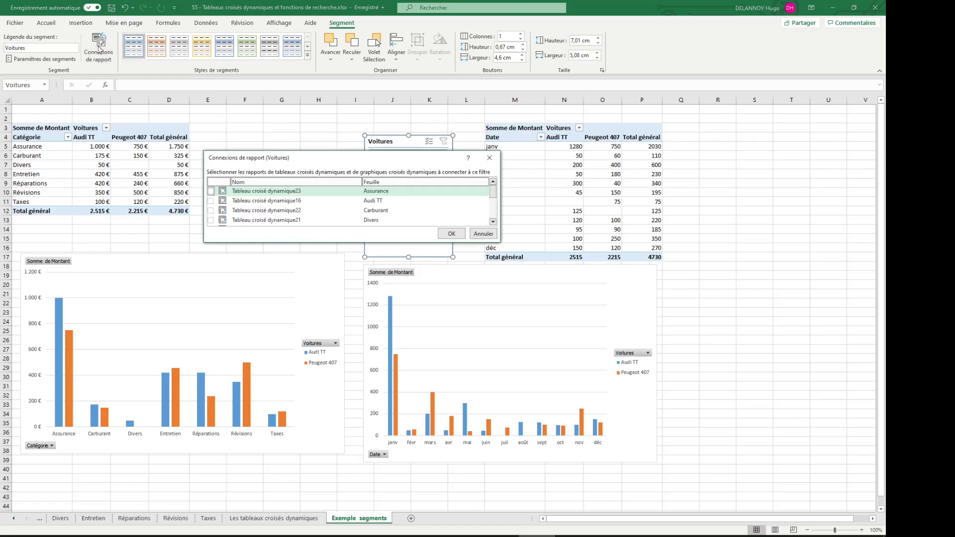
left_click_drag(318, 159, 616, 162)
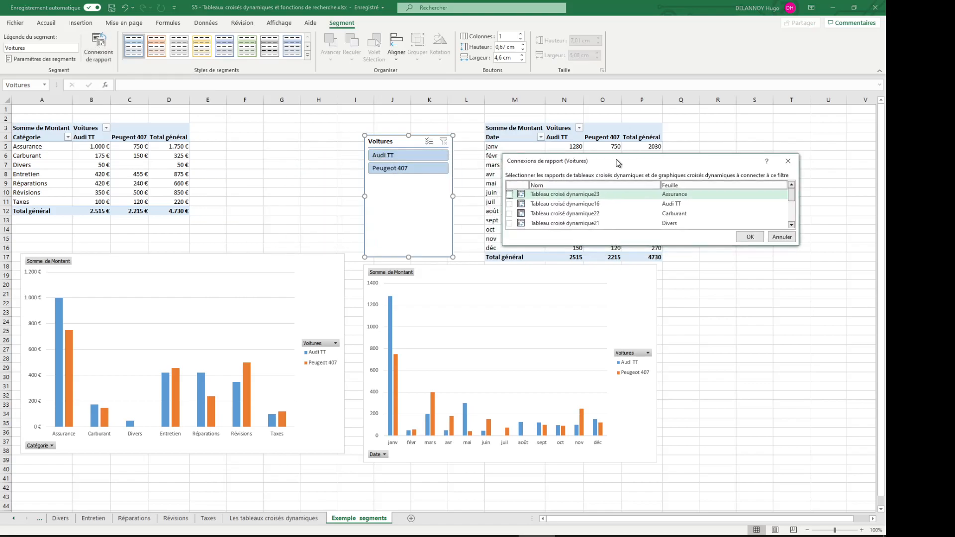
mouse_move(790, 197)
left_mouse_down()
mouse_move(798, 224)
mouse_move(798, 190)
left_mouse_up()
scroll(581, 204, "down", 2)
scroll(608, 203, "down", 1)
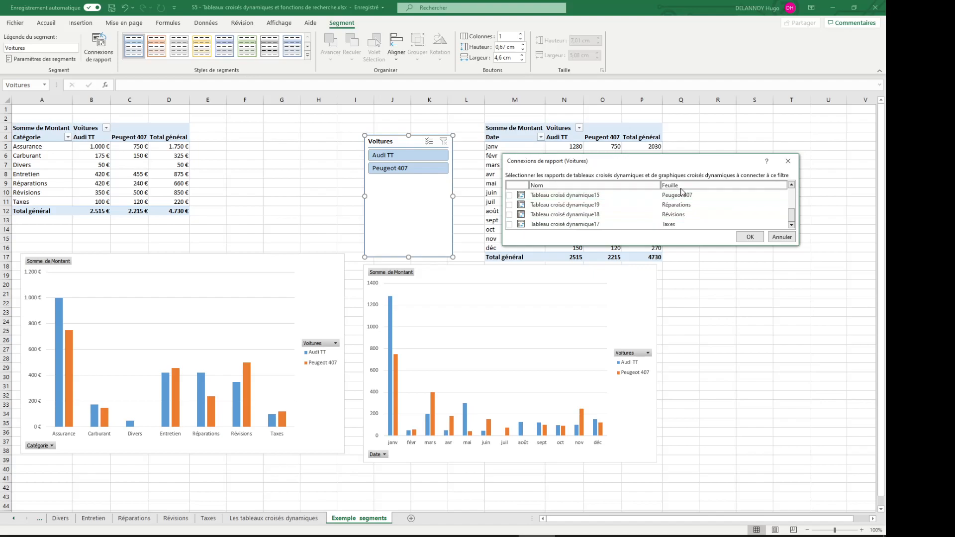
scroll(696, 211, "down", 3)
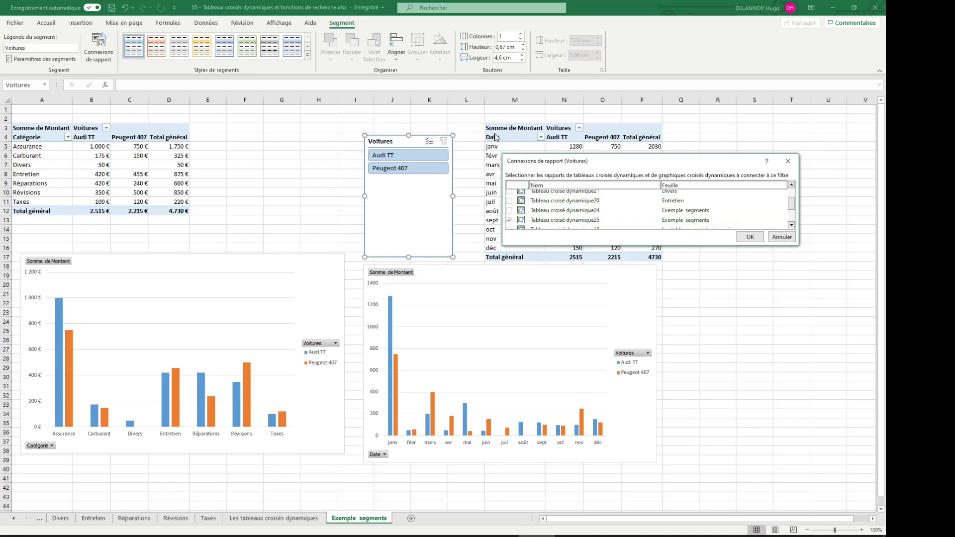
left_click(509, 213)
left_click(774, 236)
left_click(487, 192)
left_click(398, 197)
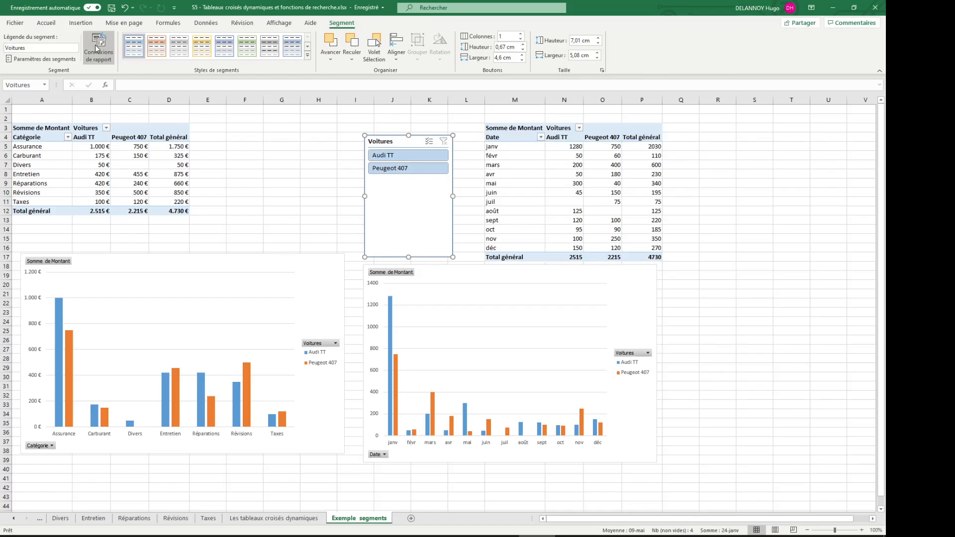
right_click(415, 207)
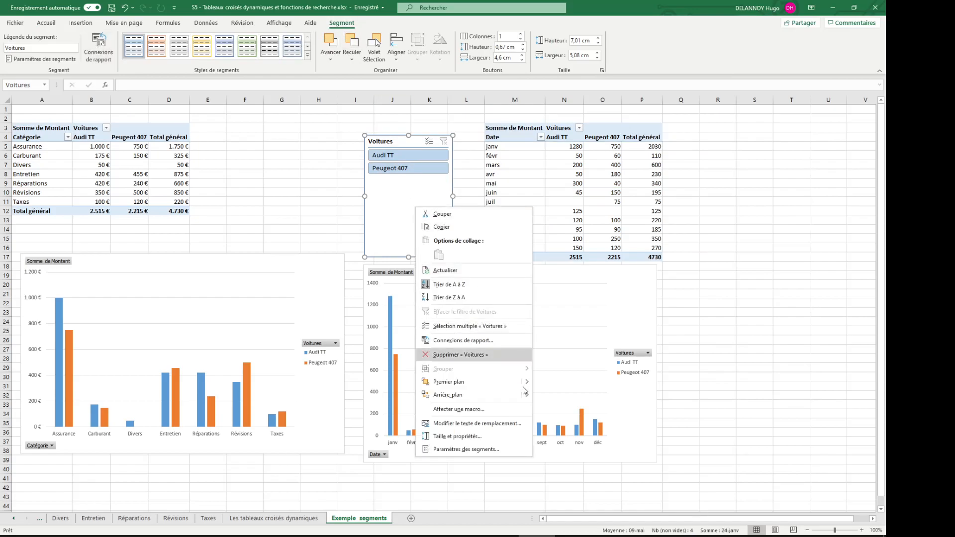
left_click(473, 450)
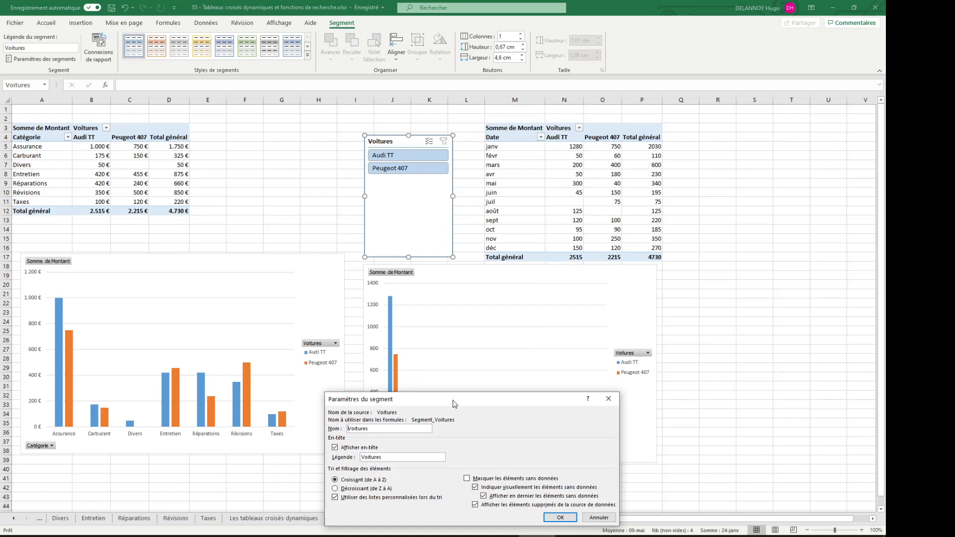
left_click_drag(454, 403, 405, 297)
left_click(558, 293)
Step: Connect the Voitures slicer to Tableau croisé dynamique24 on Exemple segments as well, so it also filters the category pivot table
right_click(389, 204)
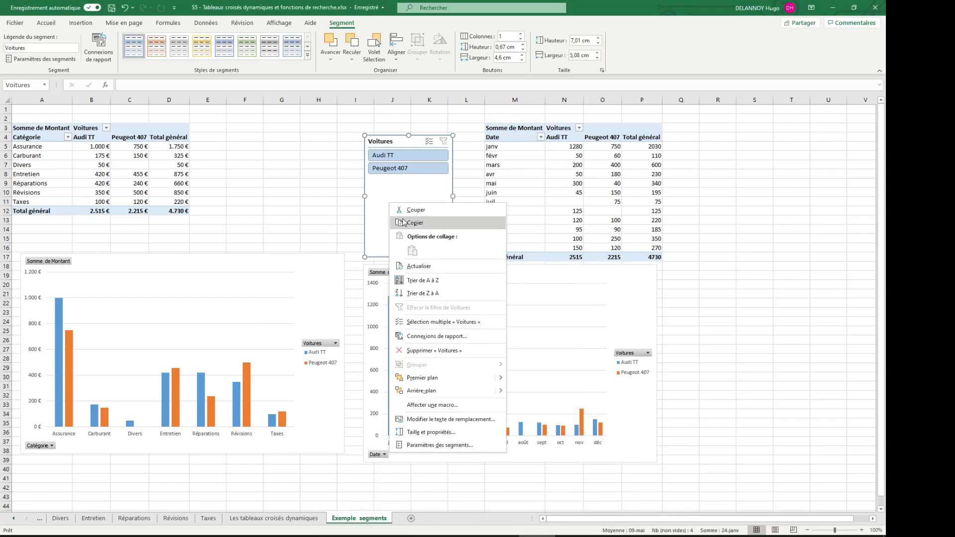
left_click(456, 338)
scroll(495, 348, "down", 3)
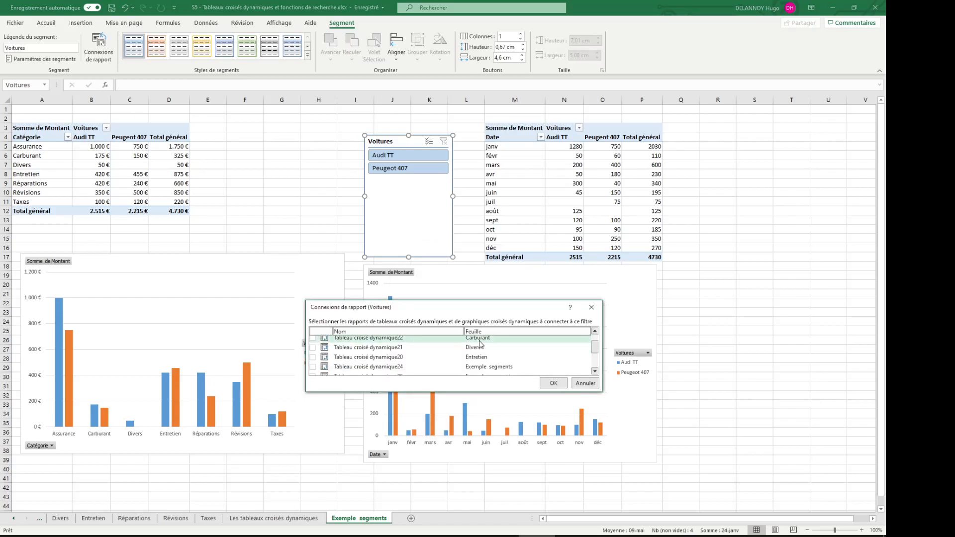
scroll(508, 354, "down", 1)
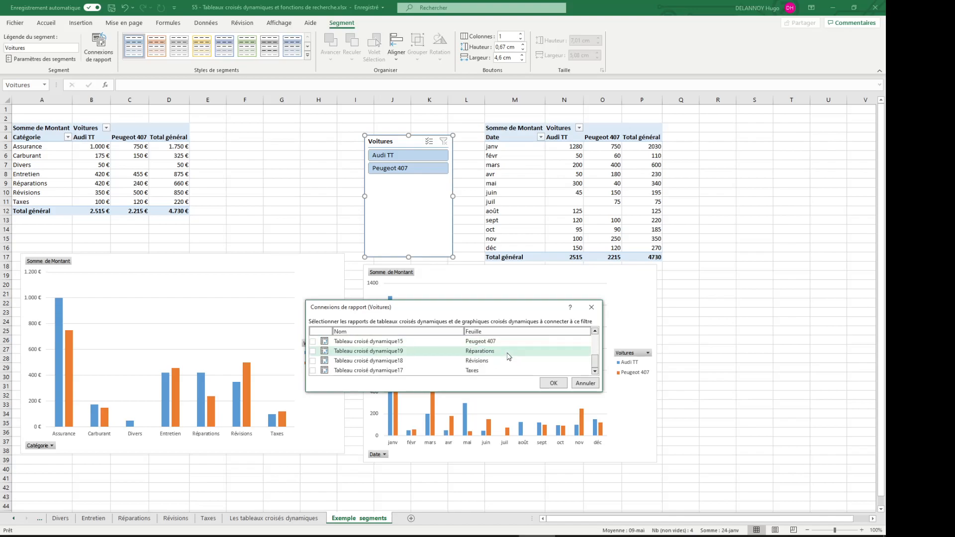
scroll(508, 357, "up", 5)
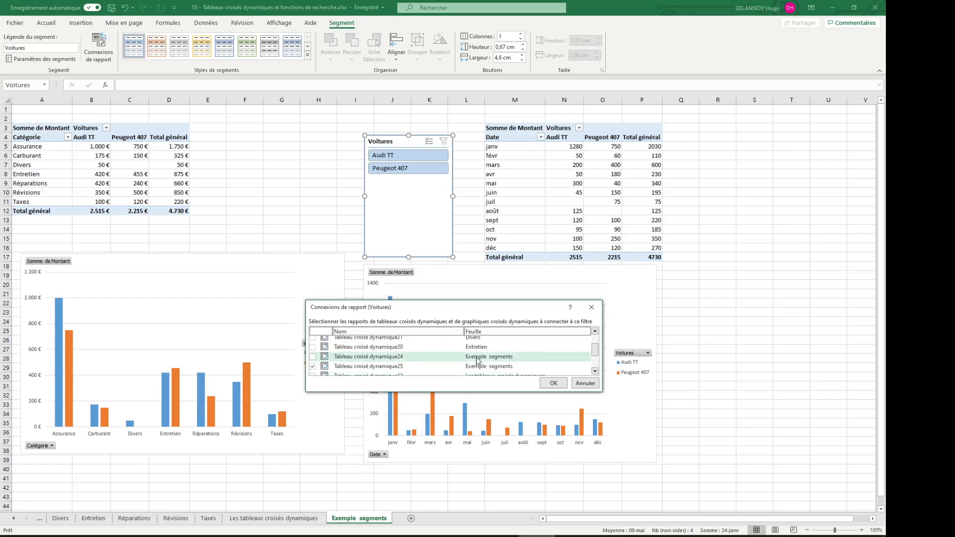
left_click(312, 356)
left_click(312, 366)
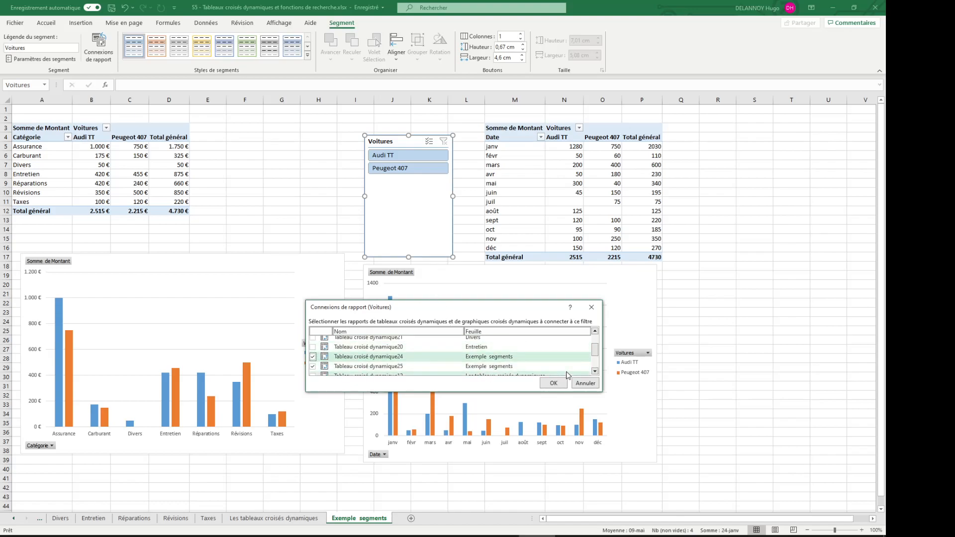
left_click(553, 383)
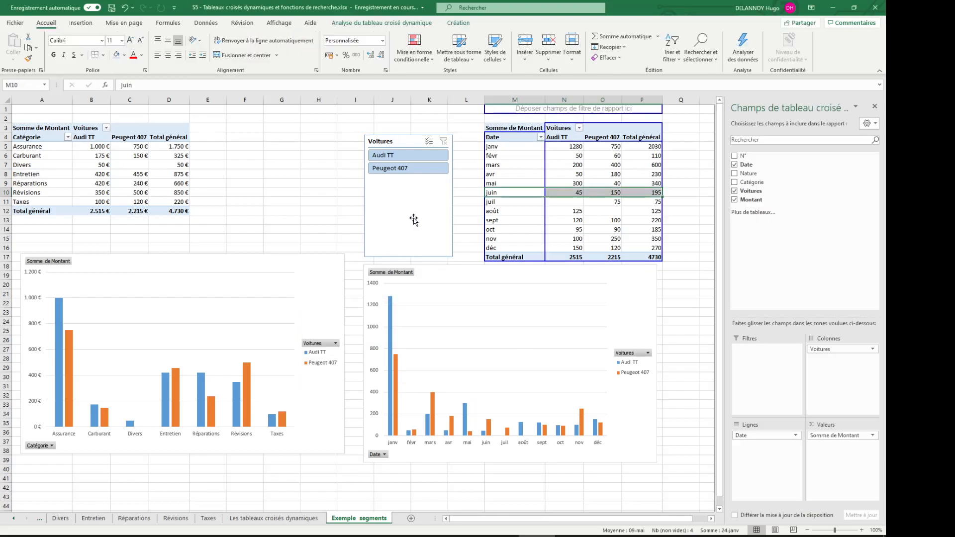
Step: Test the Voitures slicer on both pivot tables by filtering to Audi TT and Peugeot 407, and clear the filter
left_click_drag(399, 191, 402, 197)
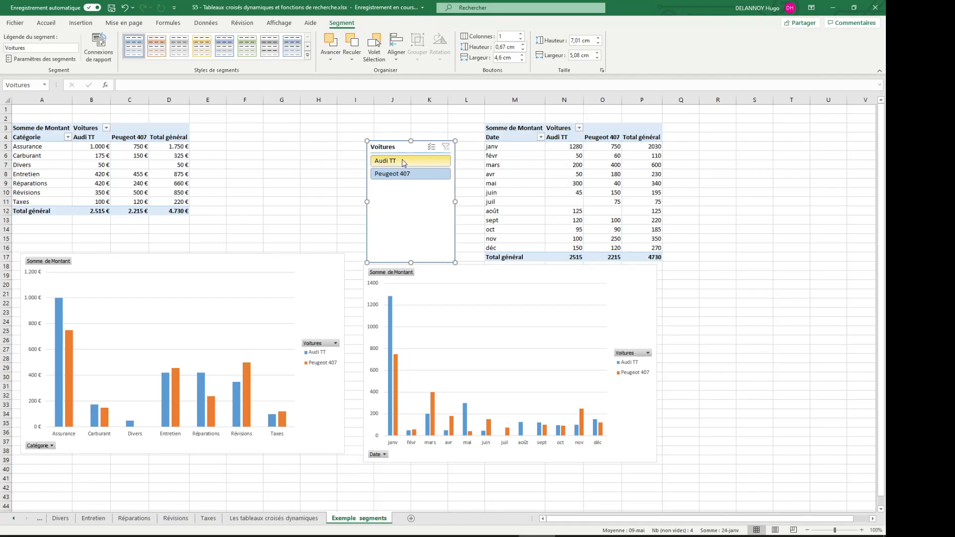
left_click(403, 163)
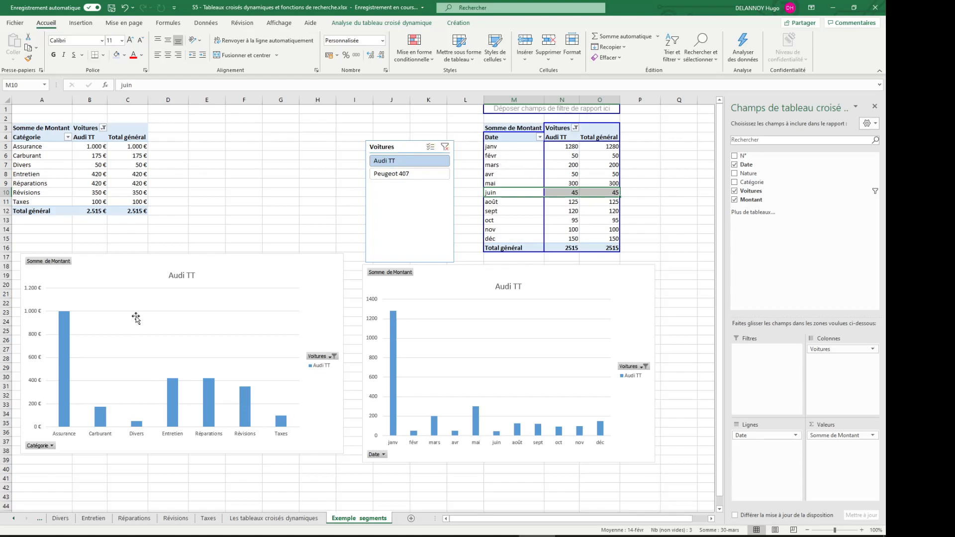
left_click(387, 178)
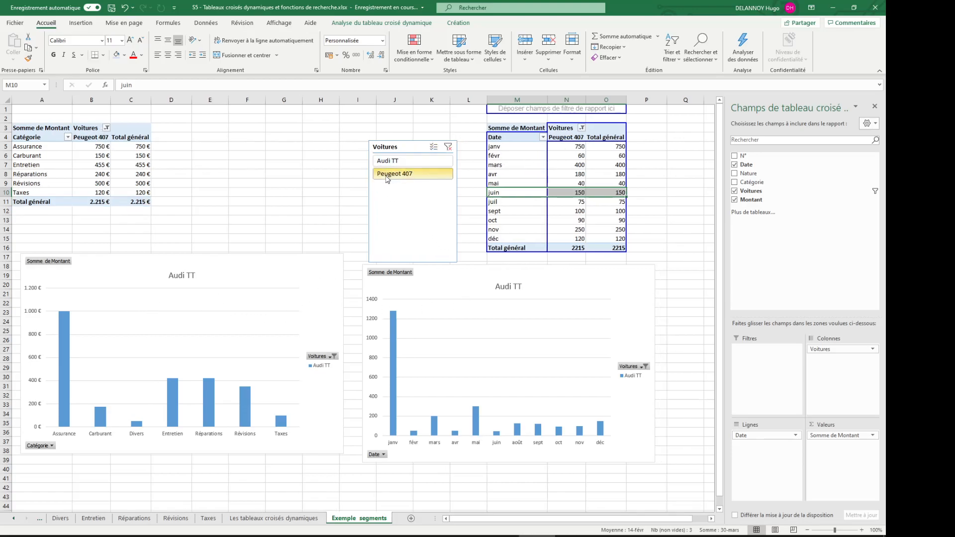
left_click(445, 147)
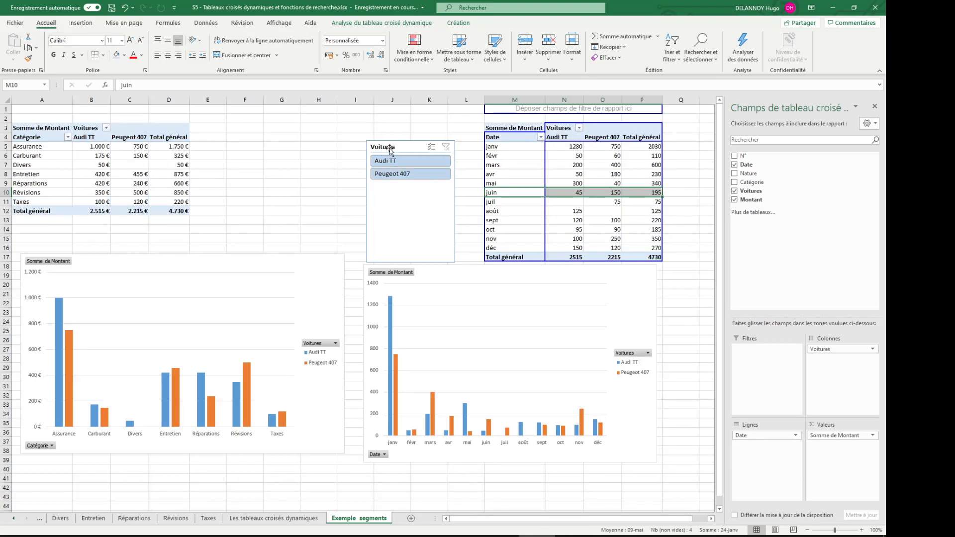
Step: Insert a Date slicer for the monthly pivot table
left_click(80, 23)
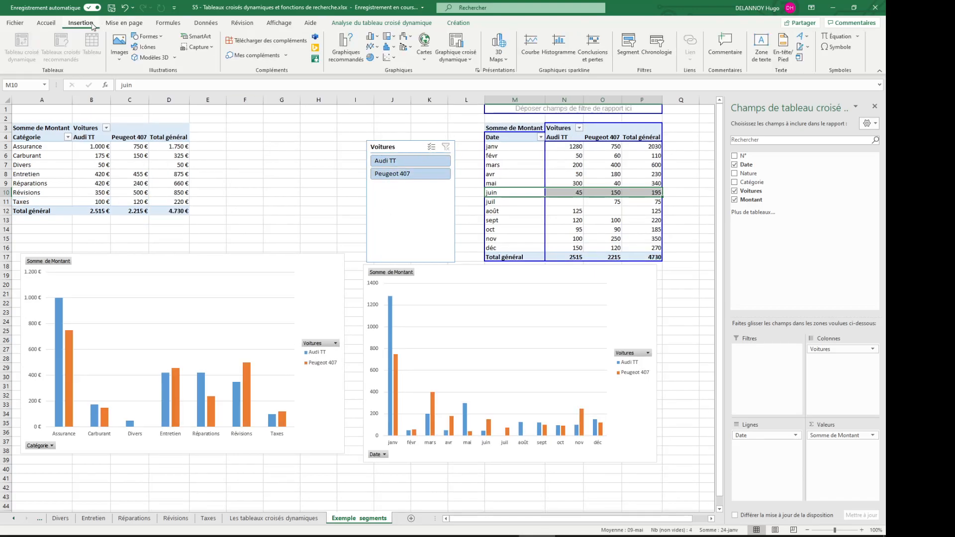
left_click(405, 23)
left_click(571, 198)
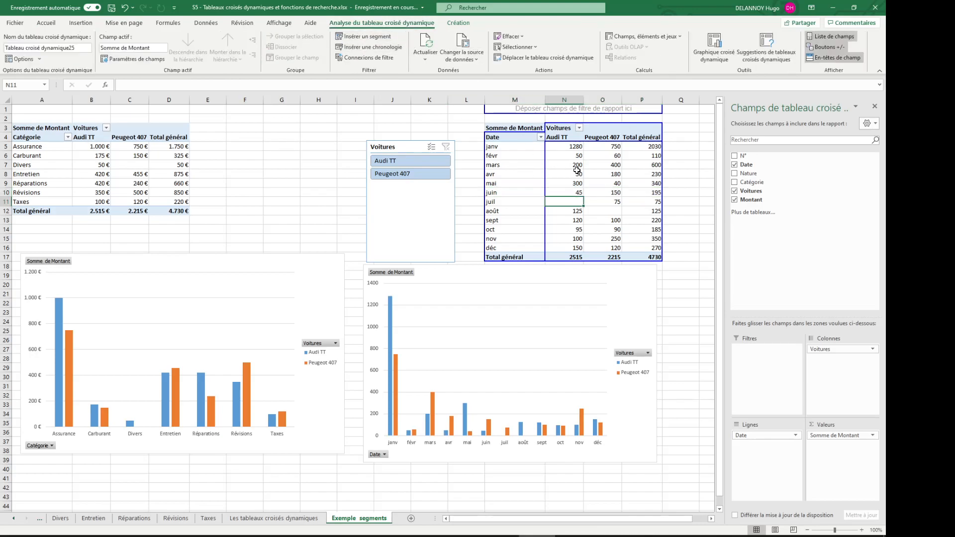
left_click(354, 37)
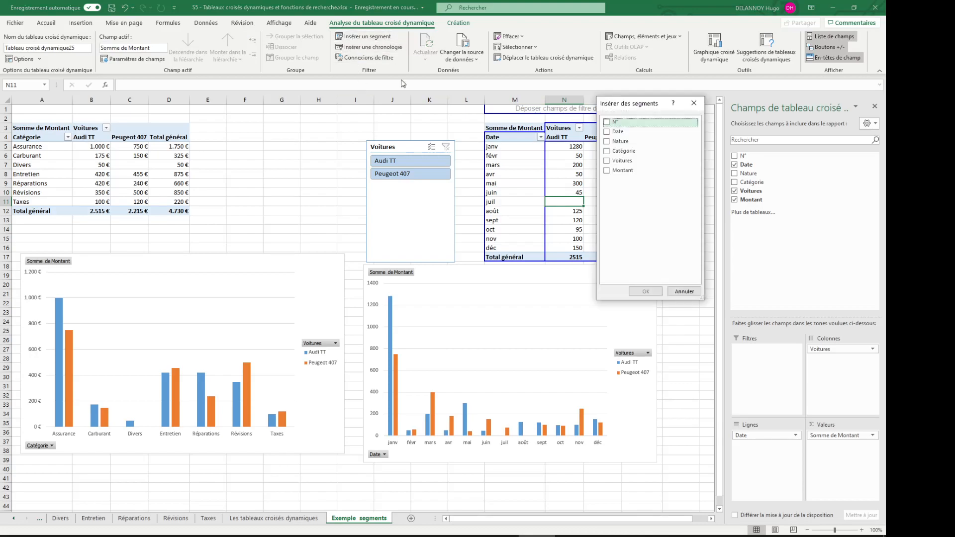
left_click(617, 132)
left_click(656, 291)
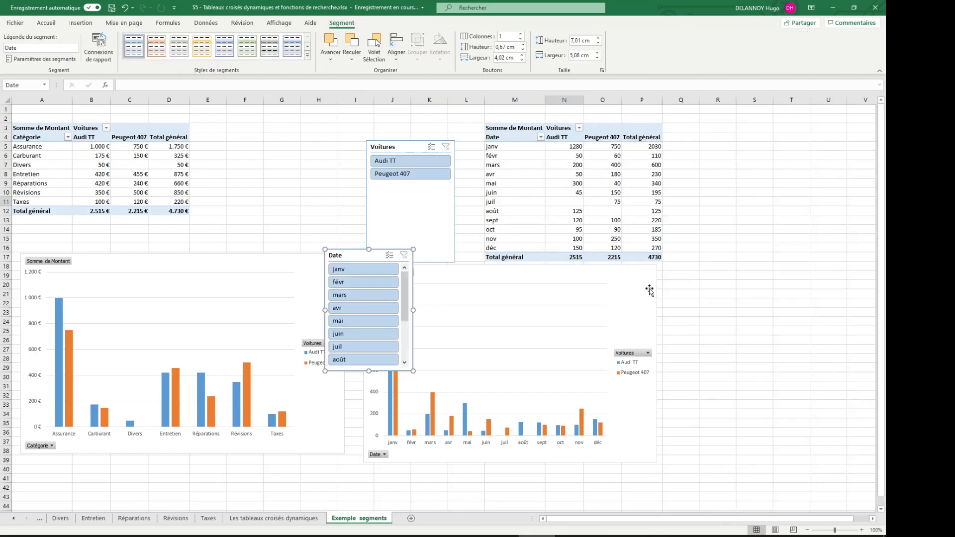
Step: Enlarge the Date slicer to about 11.3 by 6.35 cm and place it between the category pivot table and the Voitures slicer
left_click_drag(348, 255, 289, 167)
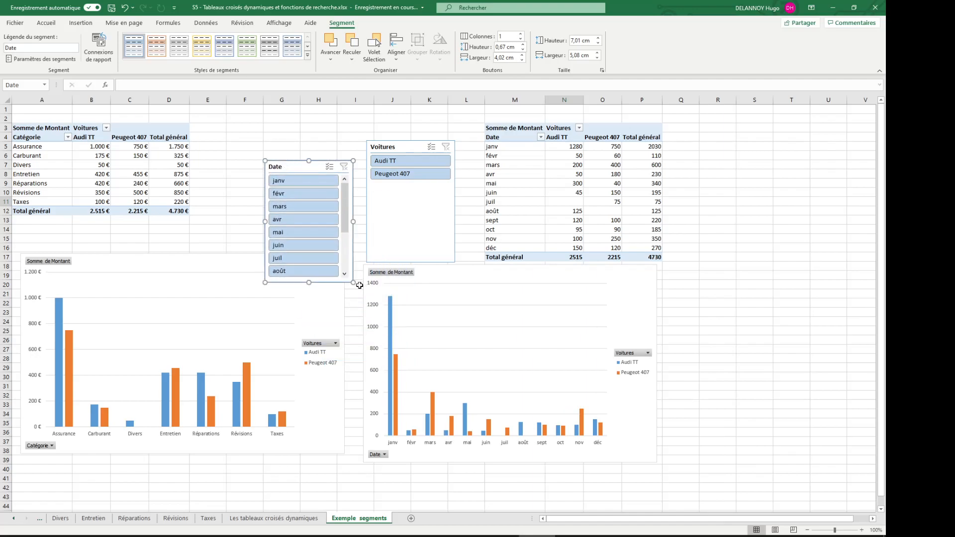
left_click_drag(353, 282, 375, 357)
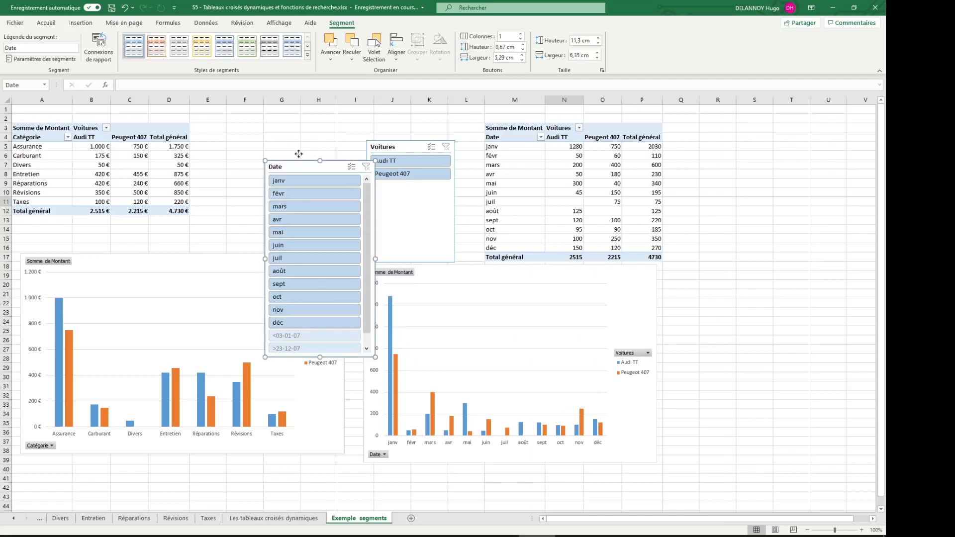
left_click_drag(307, 170, 277, 127)
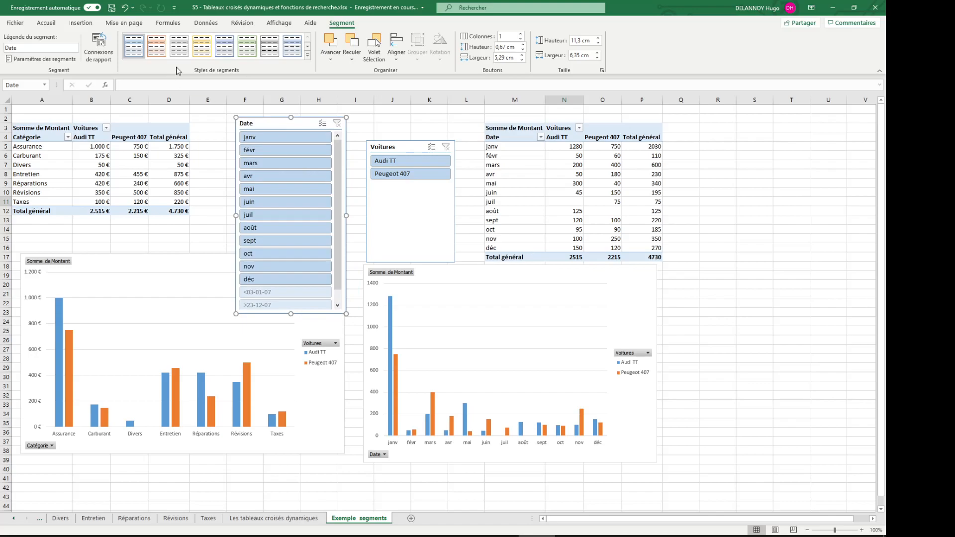
Step: Connect the Date slicer to Tableau croisé dynamique24 on Exemple segments in addition to the monthly pivot table
left_click(98, 47)
scroll(594, 209, "down", 2)
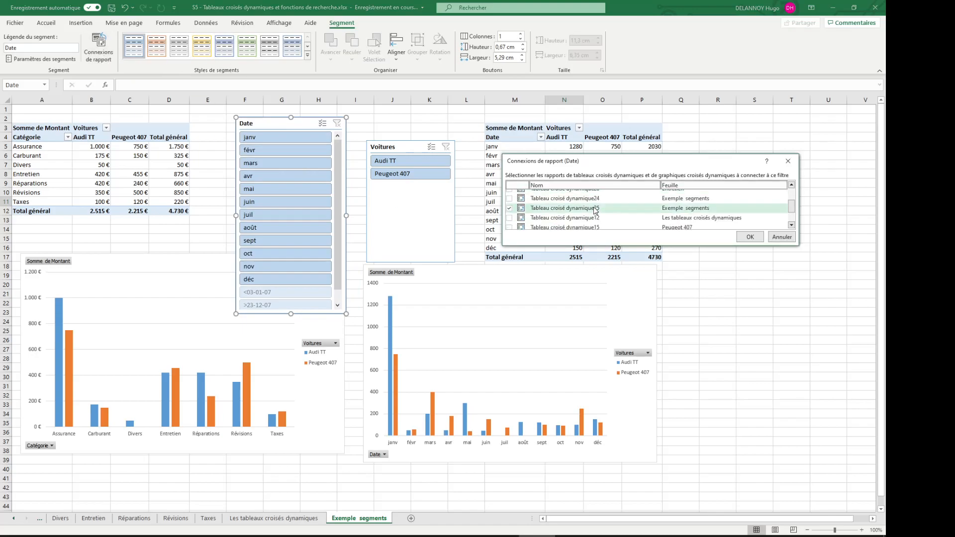
left_click(571, 199)
left_click(509, 198)
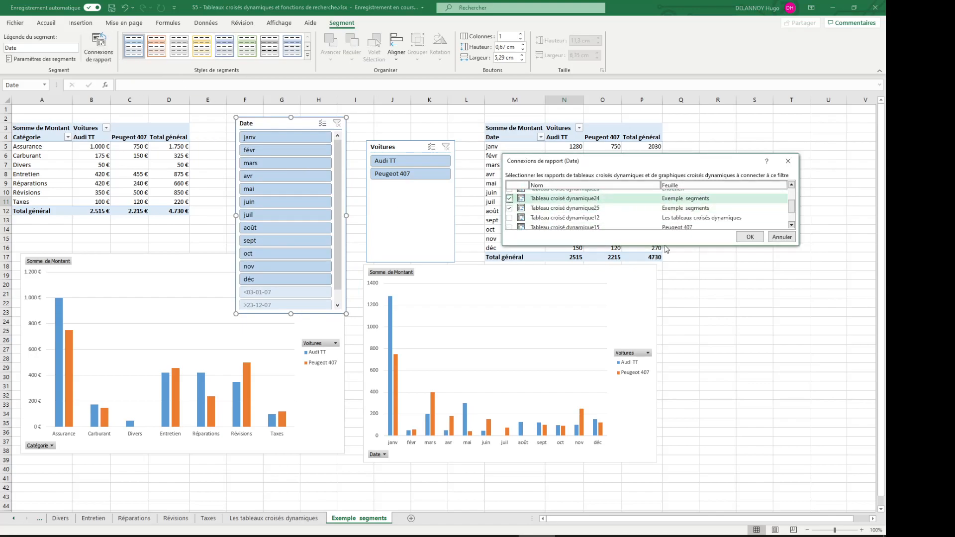
left_click(747, 237)
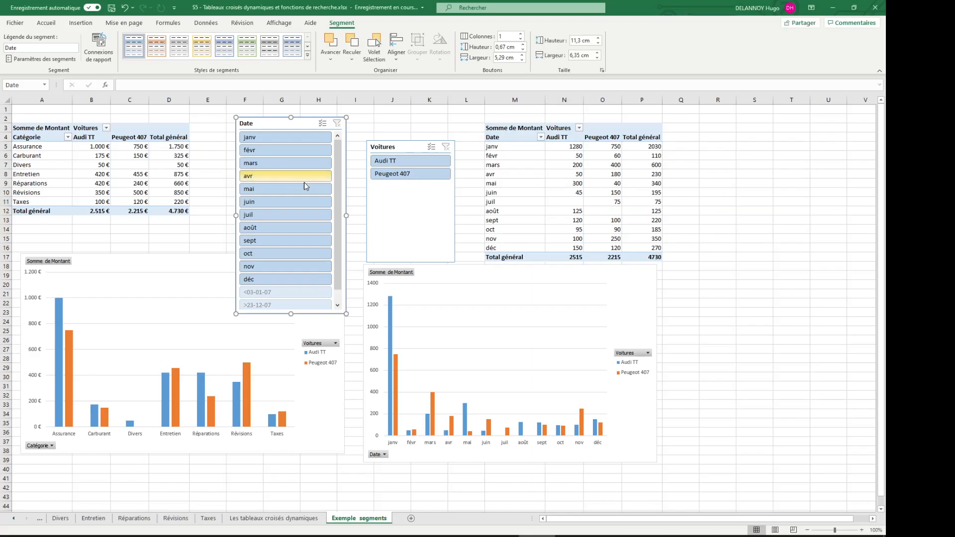
Step: Test the Date slicer on both pivot tables by filtering to individual months such as janv, févr and avr, and clear the filter
left_click(293, 139)
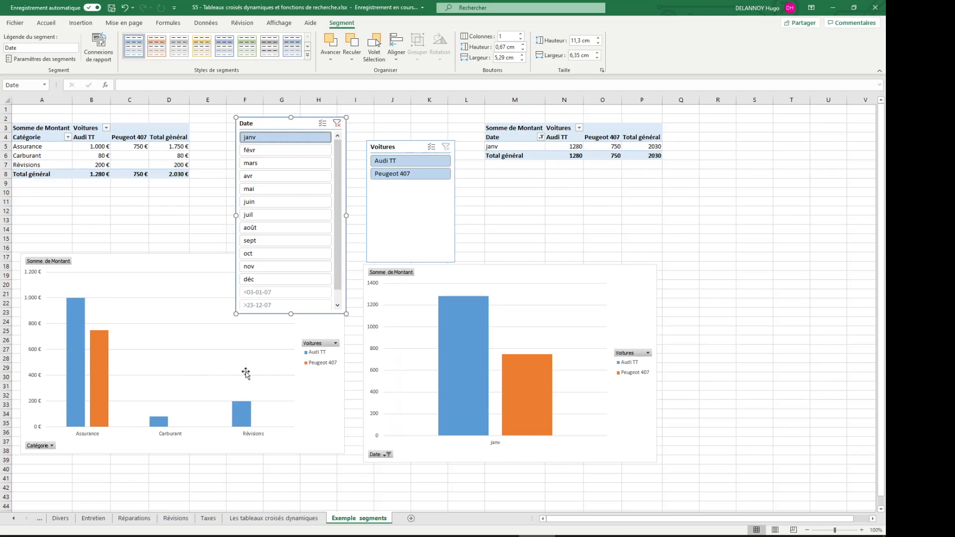
left_click(266, 152)
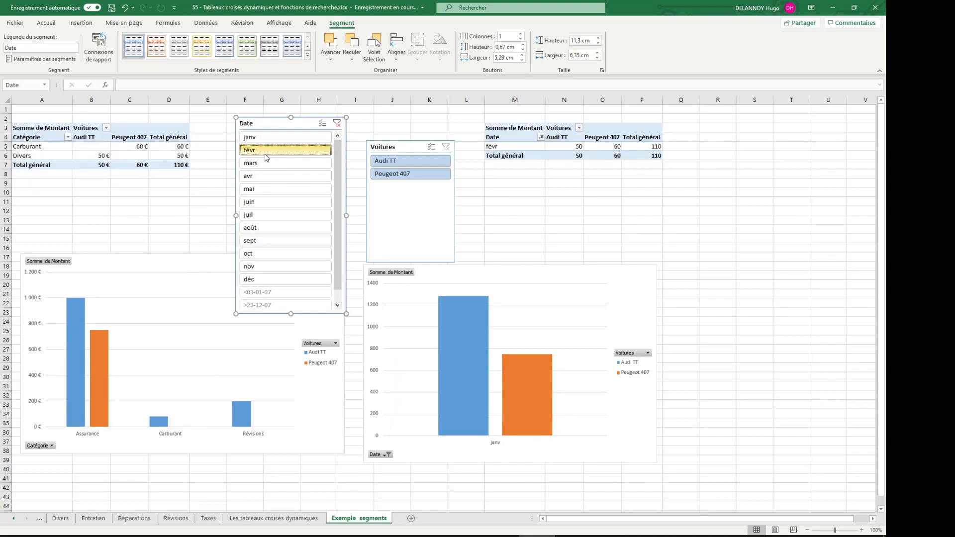
left_click(267, 176)
left_click(268, 215)
left_click(270, 282)
left_click(287, 203)
left_click(293, 174)
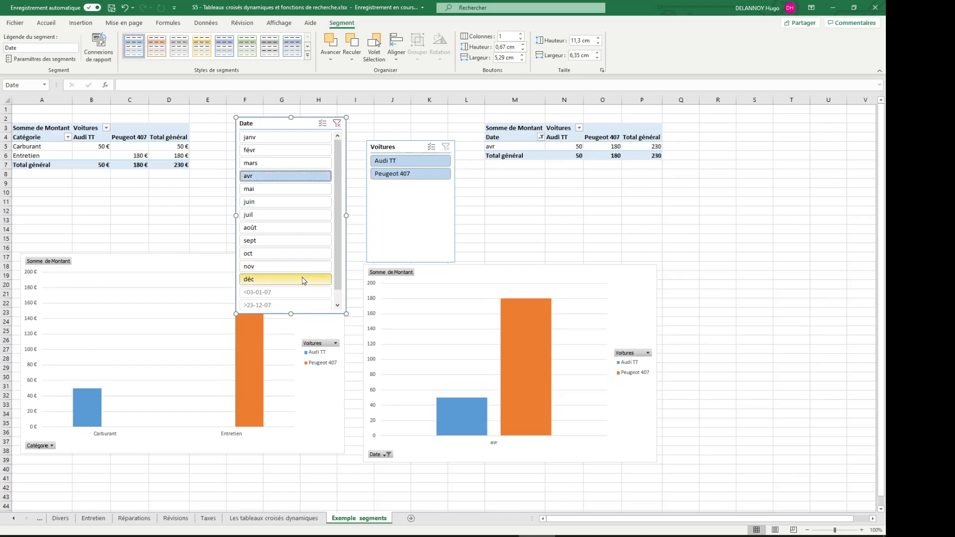
left_click(336, 123)
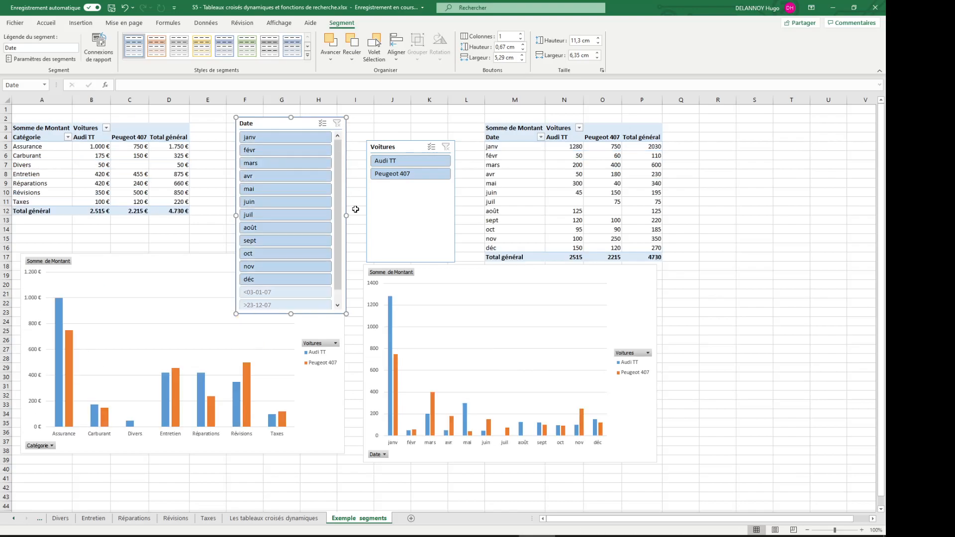
Step: Combine the slicers by filtering to Audi TT and janv, and clear both the Date and Voitures filters
left_click(406, 161)
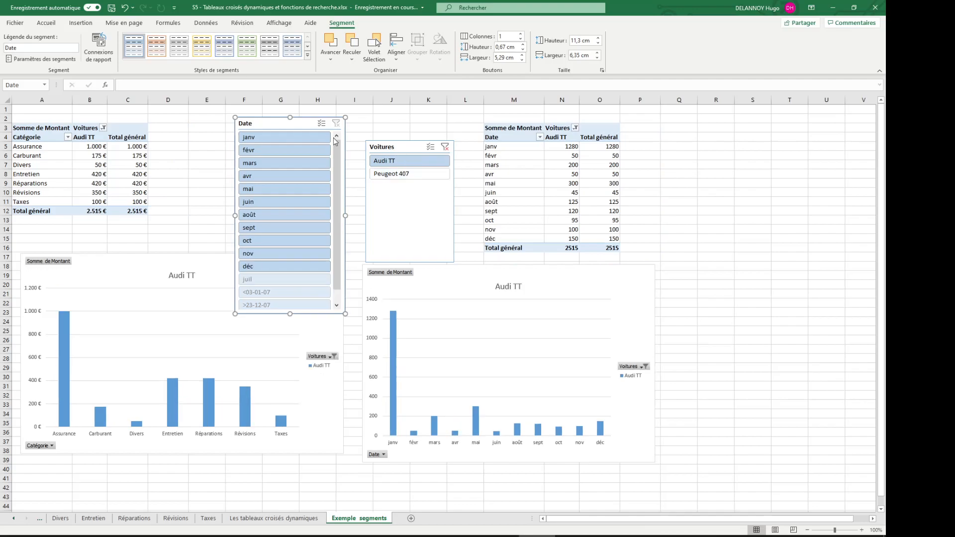
left_click(246, 137)
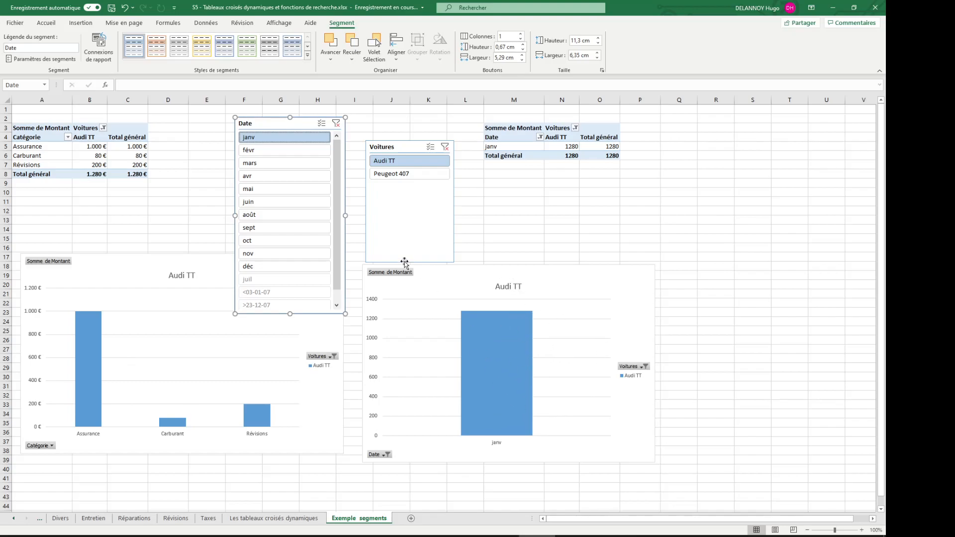
left_click(338, 123)
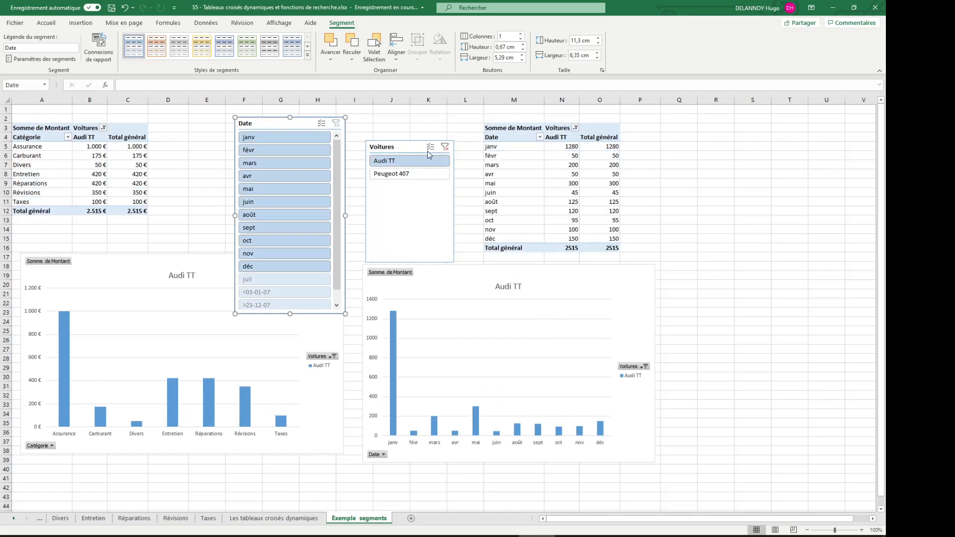
left_click(445, 146)
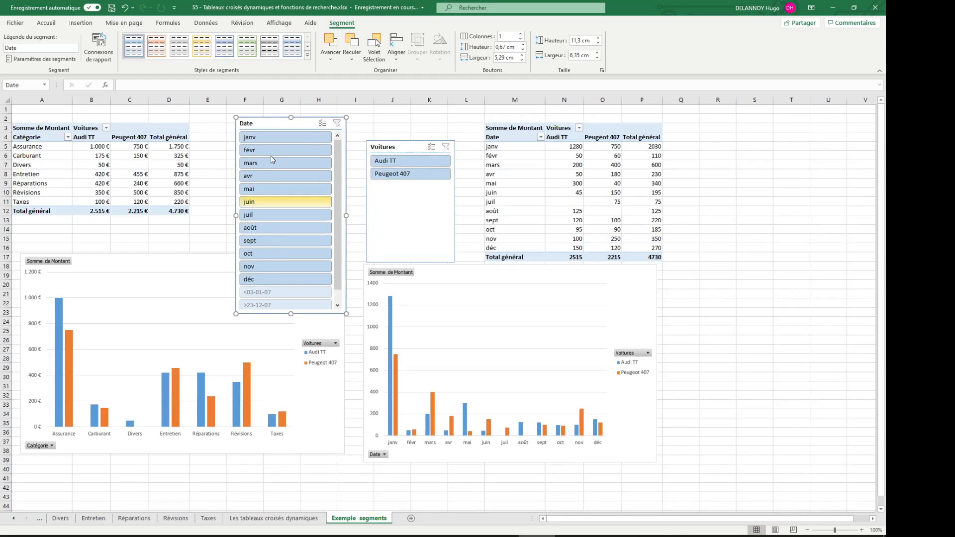
Step: Insert a timeline based on the Date field for the monthly pivot table
left_click(495, 153)
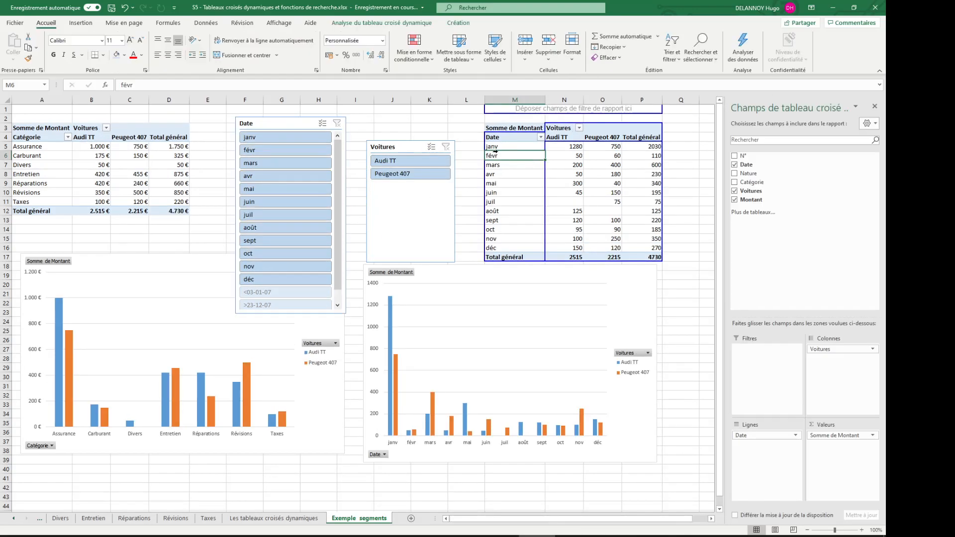
left_click(371, 25)
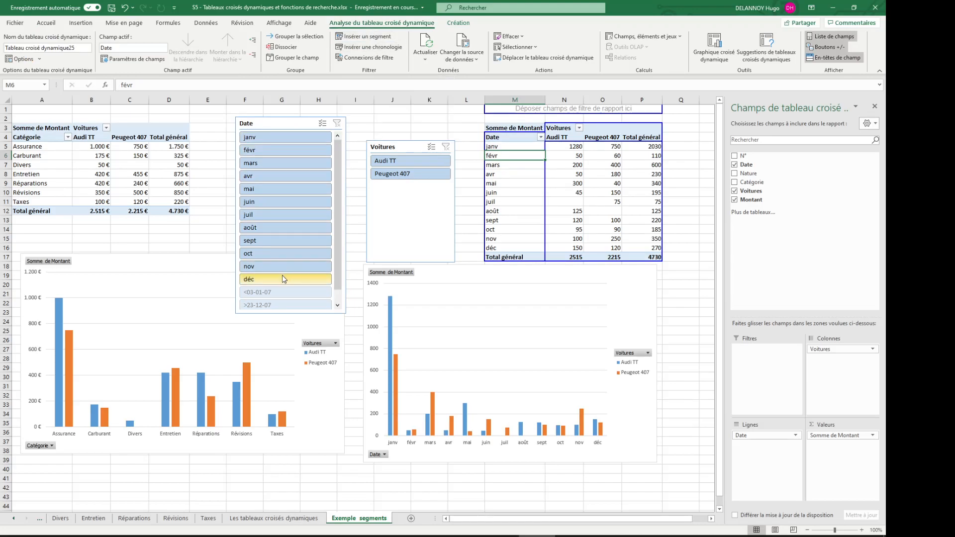
left_click(376, 49)
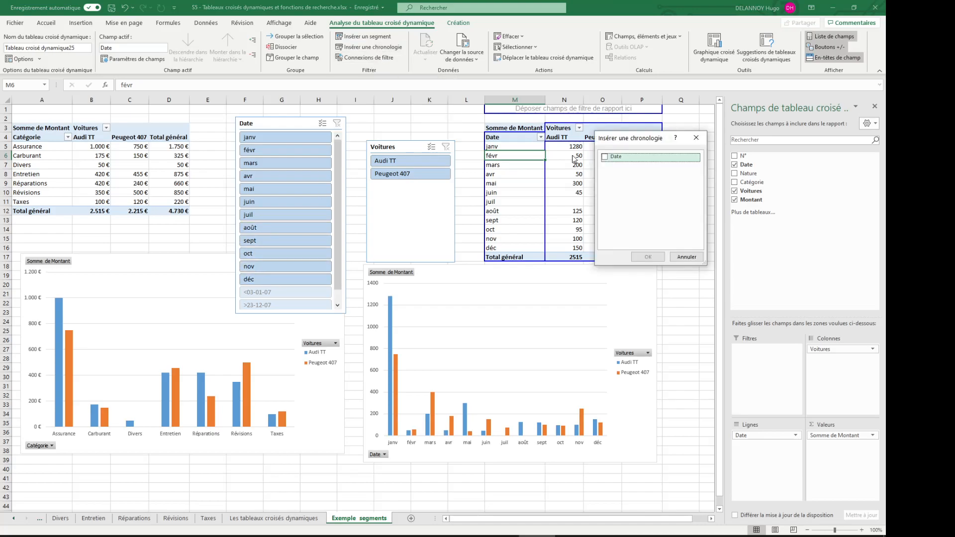
left_click(605, 159)
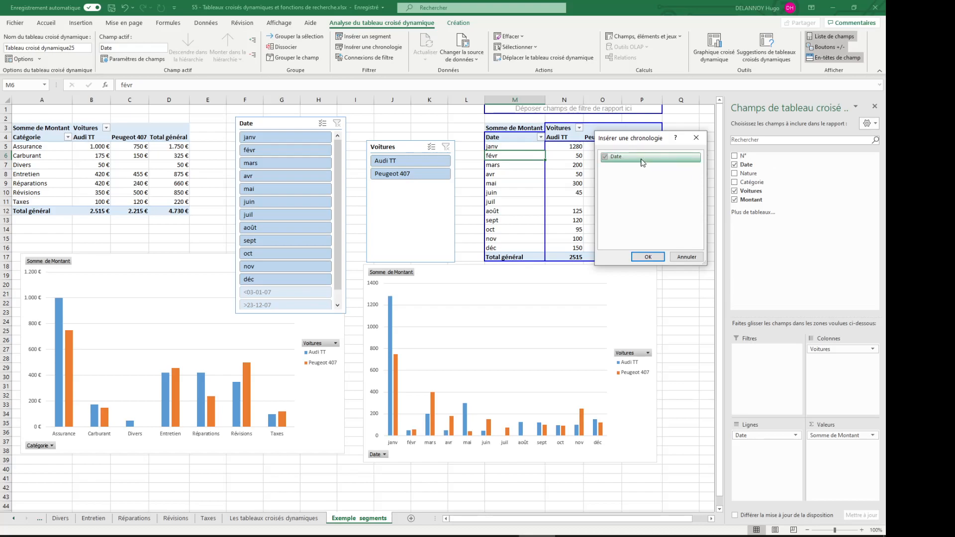
left_click(645, 257)
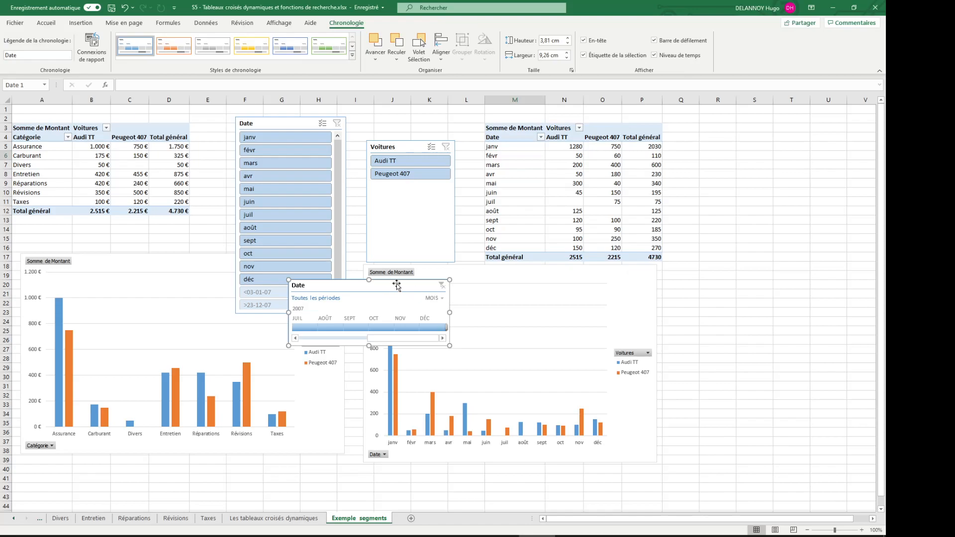
Step: Connect the Date timeline to Tableau croisé dynamique24 and 25 on Exemple segments, and widen it to about 25 cm
left_click(91, 46)
scroll(567, 213, "down", 3)
left_click(509, 198)
left_click(509, 208)
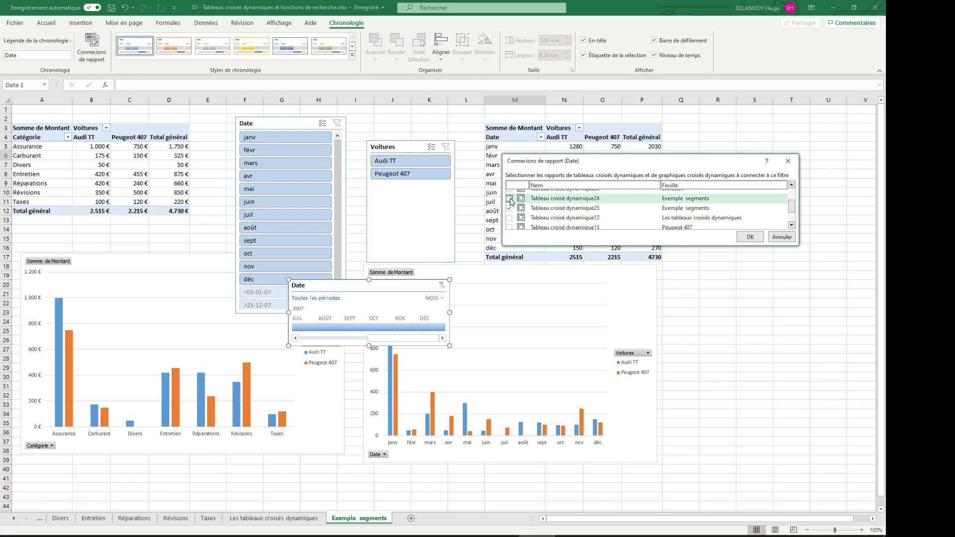
left_click(750, 238)
left_click_drag(448, 312, 724, 323)
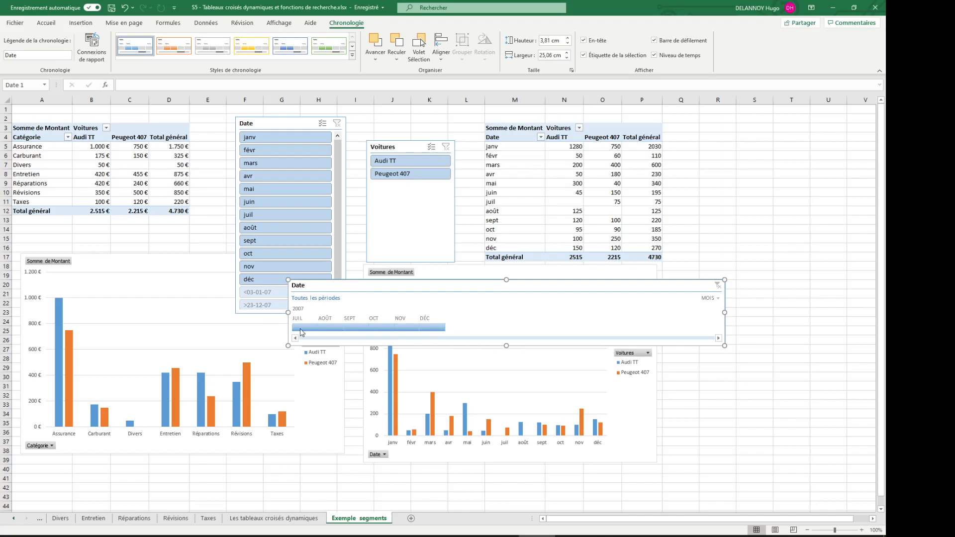
Step: Test the timeline by month with août - sept, janv, mars - juil, oct, juin and all of 2007, and clear the filter
left_click_drag(333, 332, 363, 332)
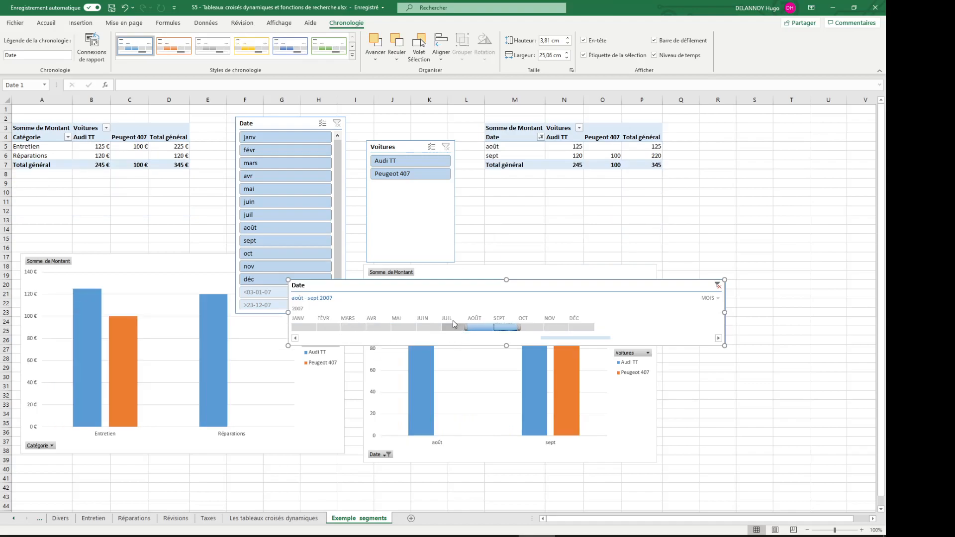
left_click(309, 327)
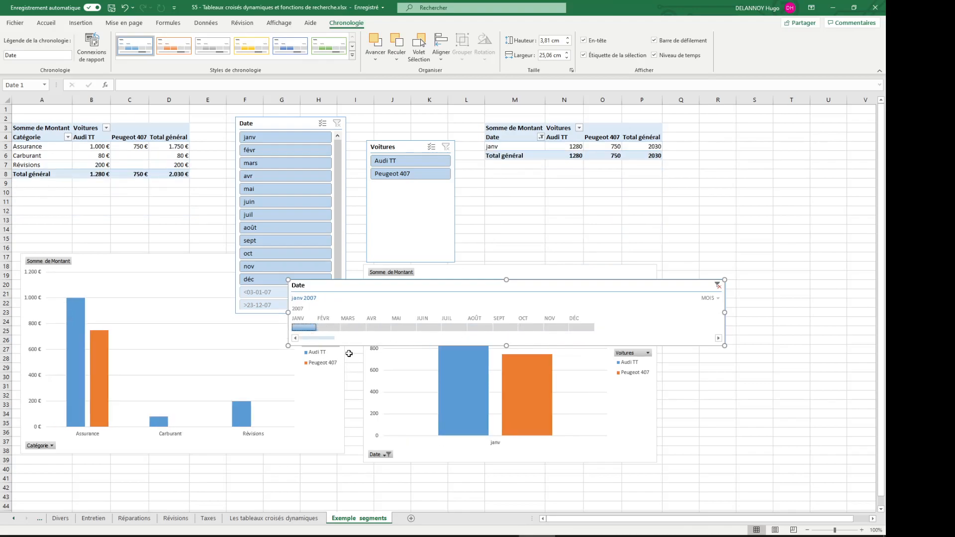
left_click_drag(348, 327, 468, 328)
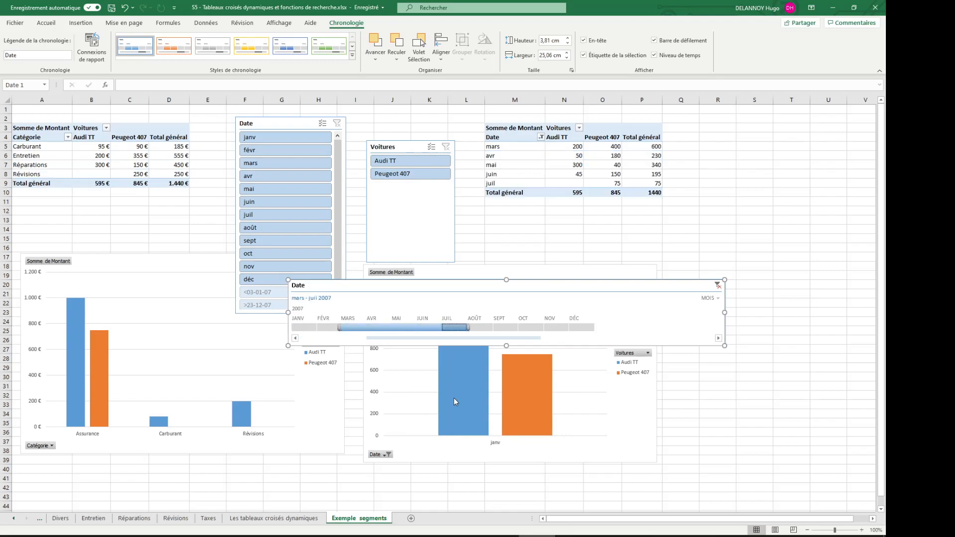
left_click(538, 329)
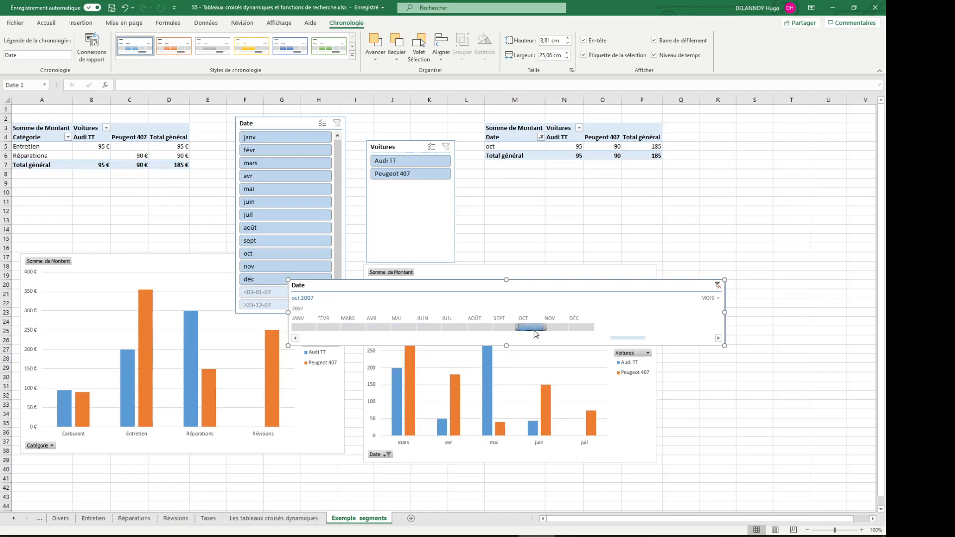
left_click(421, 328)
left_click_drag(313, 327, 589, 327)
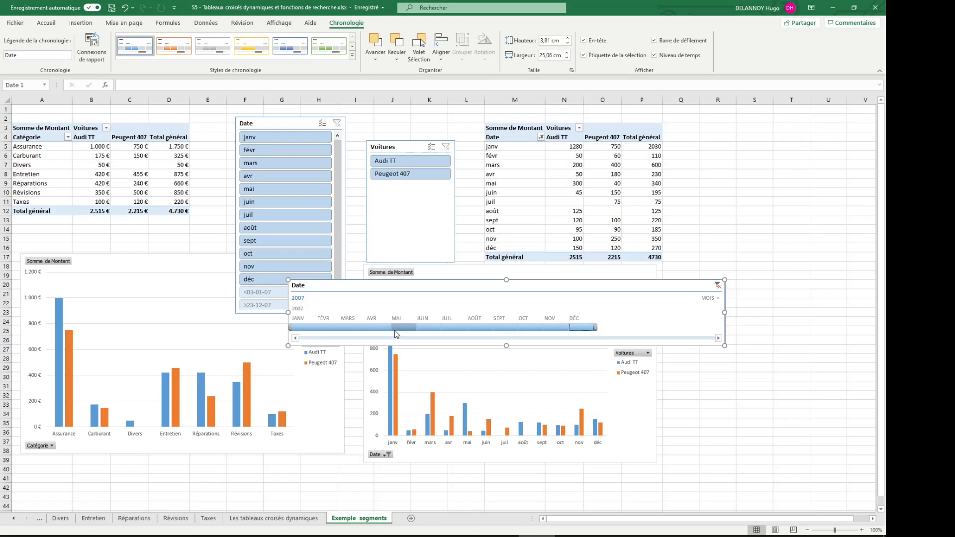
left_click(718, 286)
Step: Set the timeline's time level to JOURS, filter to 3 - 16 sept 2007, and clear the filter
left_click(718, 298)
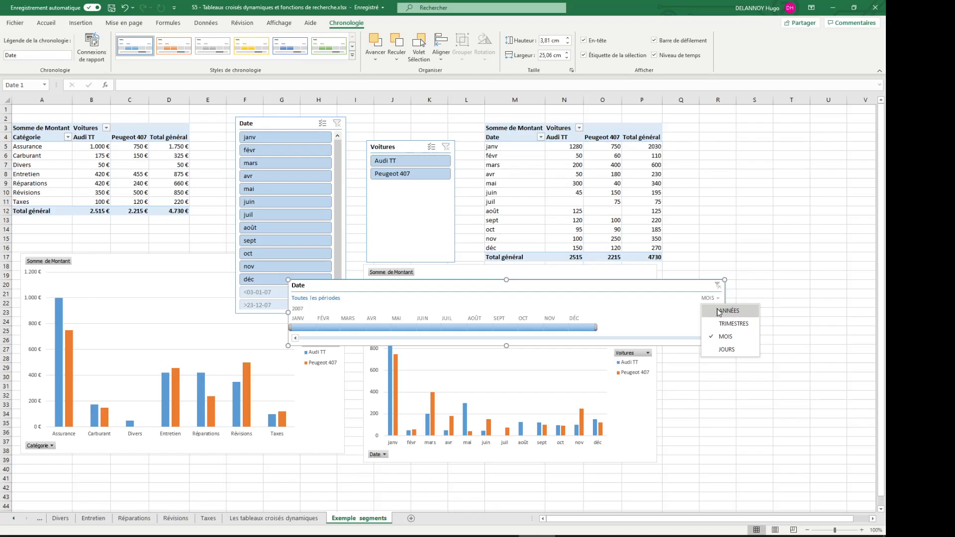
left_click(725, 351)
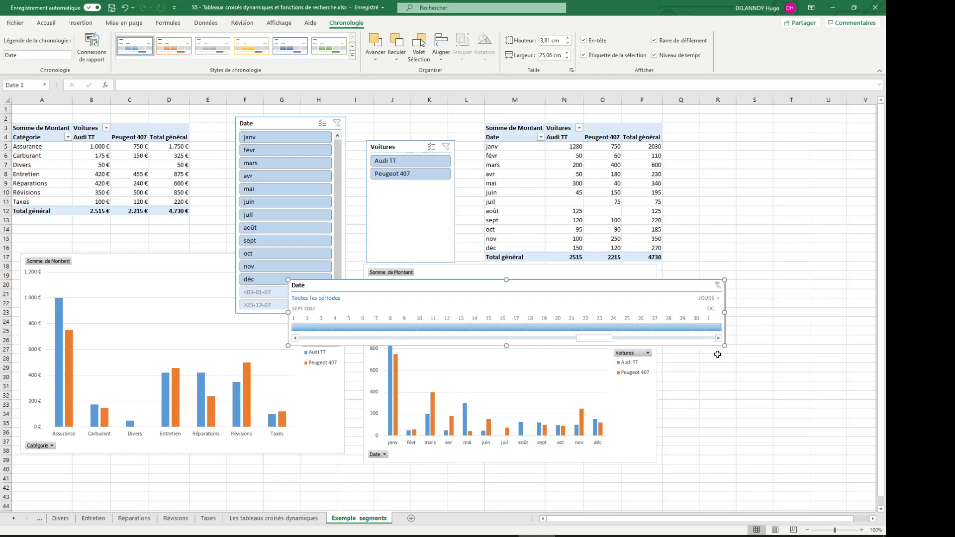
left_click_drag(326, 330, 508, 328)
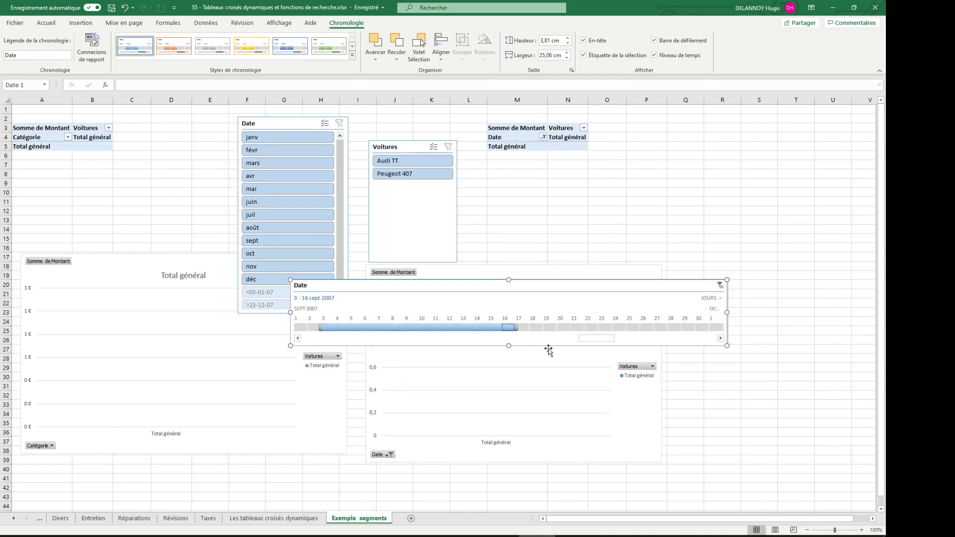
left_click(719, 285)
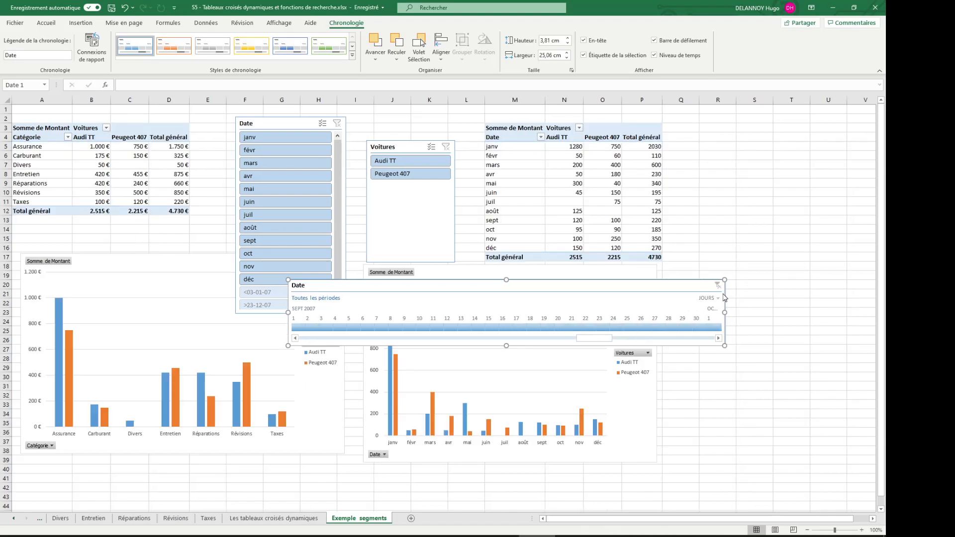
Step: Try the timeline at the ANNÉES and TRIMESTRES levels, filtering to each 2007 quarter from Tr1 to Tr4 in turn
left_click(714, 298)
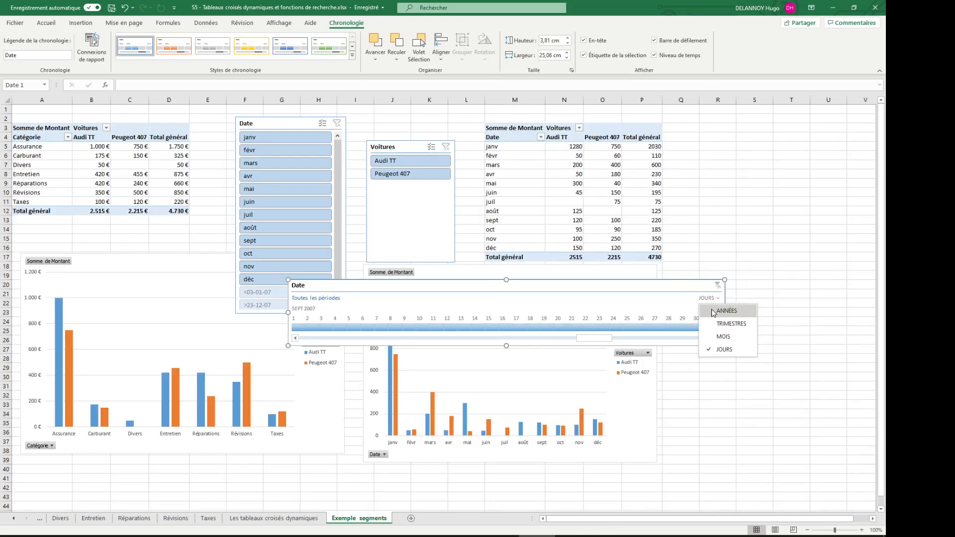
left_click(725, 311)
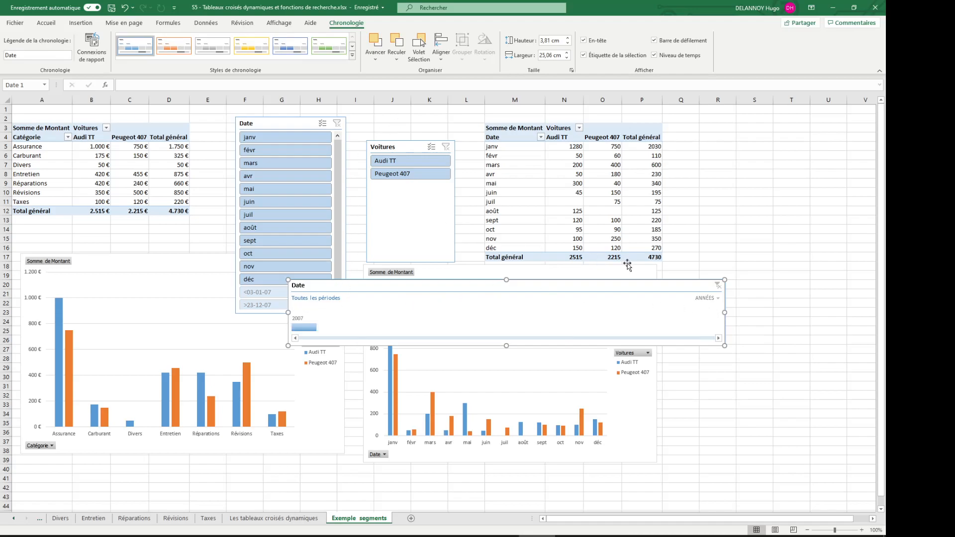
left_click(709, 300)
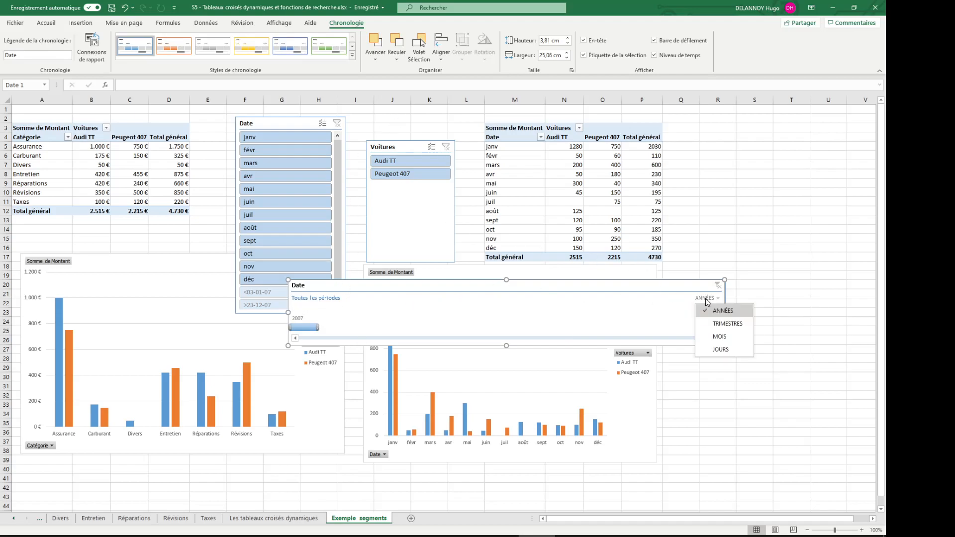
left_click(721, 323)
left_click(298, 327)
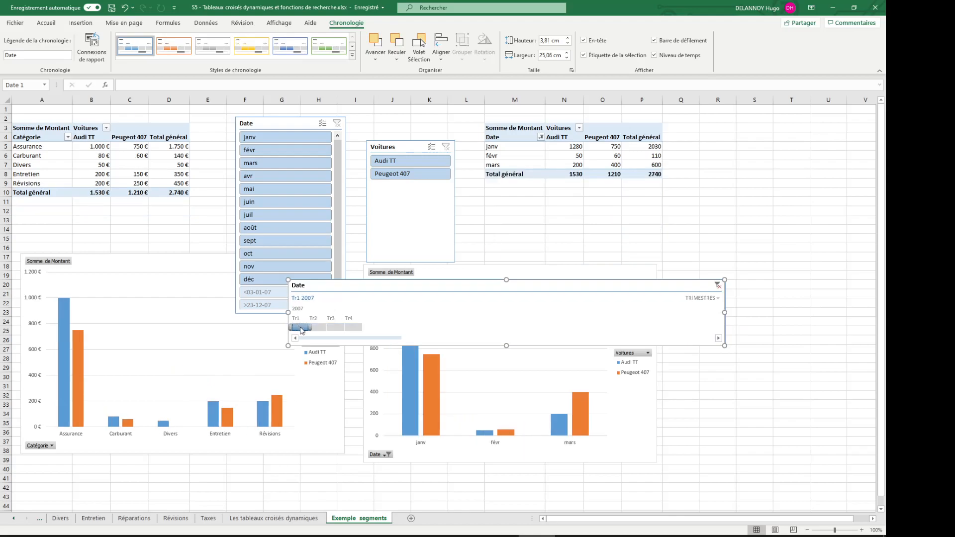
left_click(316, 328)
left_click(335, 328)
left_click(353, 328)
Step: Move the timeline up off the pivot charts, set its time level to MOIS, and select all months of 2007
left_click_drag(430, 285, 527, 175)
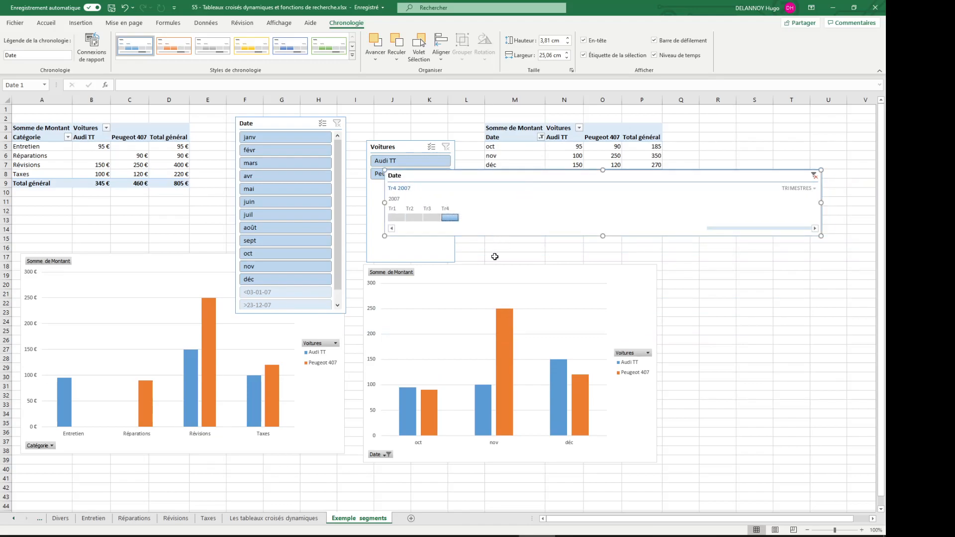
left_click(798, 188)
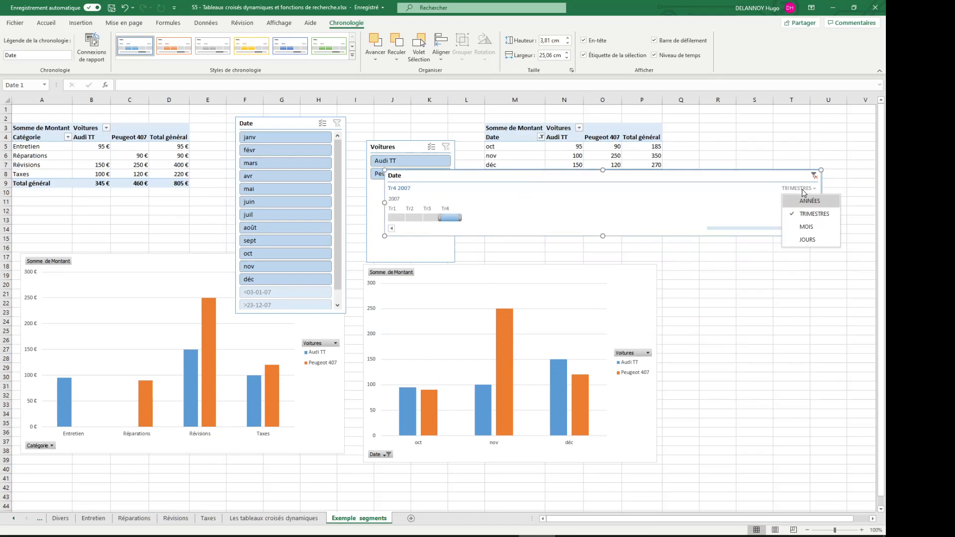
left_click(806, 227)
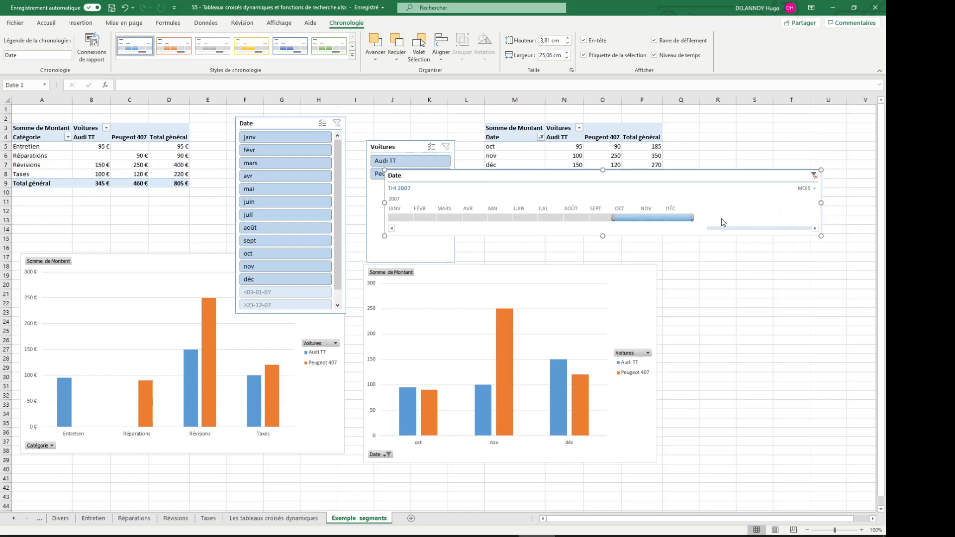
left_click(397, 217)
left_click_drag(398, 217, 678, 218)
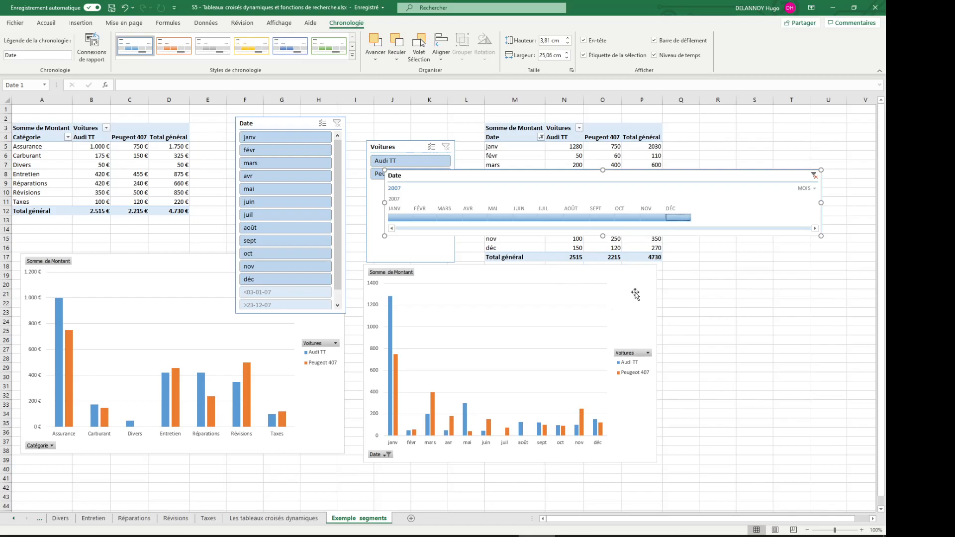
Step: Set the timeline's time level to TRIMESTRES and filter the pivot tables by Tr1, Tr2, Tr3 and Tr4 2007 in turn
left_click(804, 188)
left_click(816, 212)
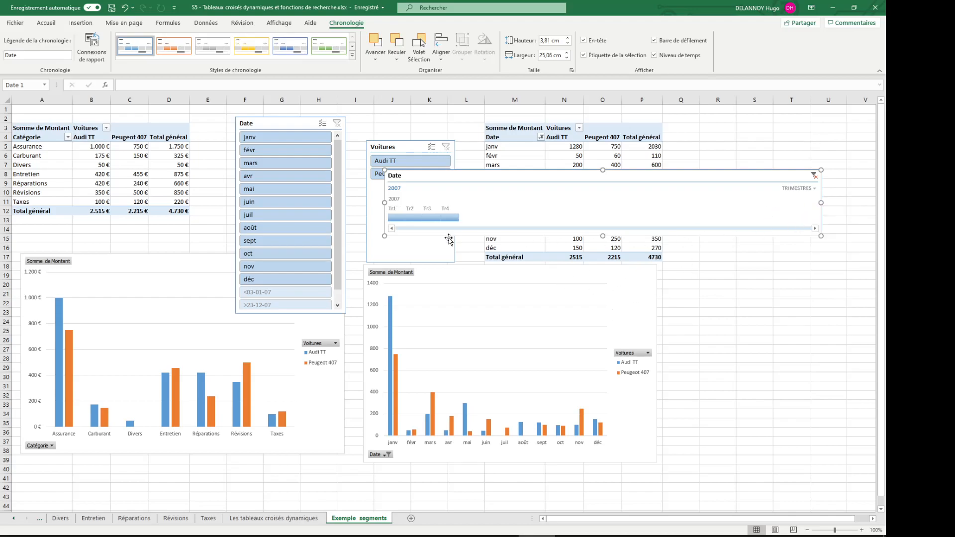
left_click(398, 218)
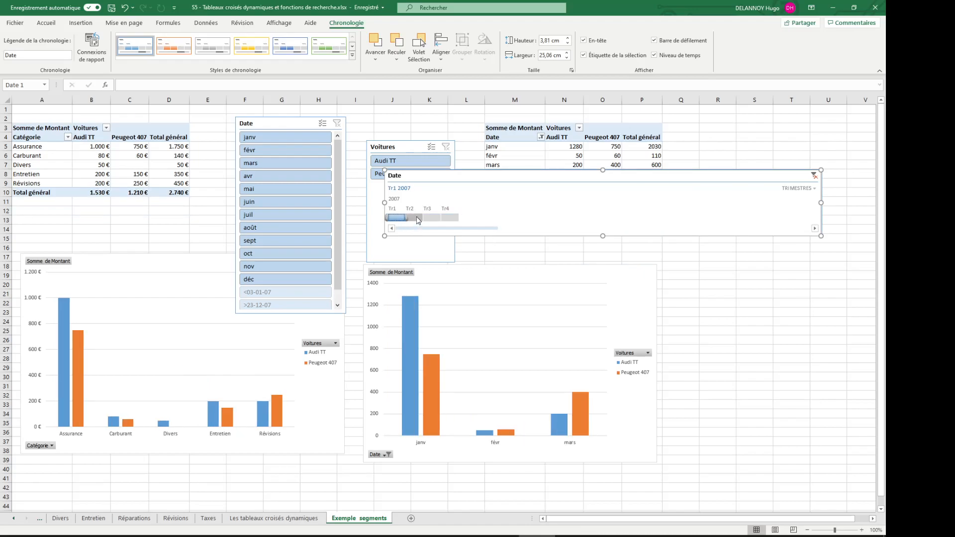
left_click(416, 216)
left_click(427, 217)
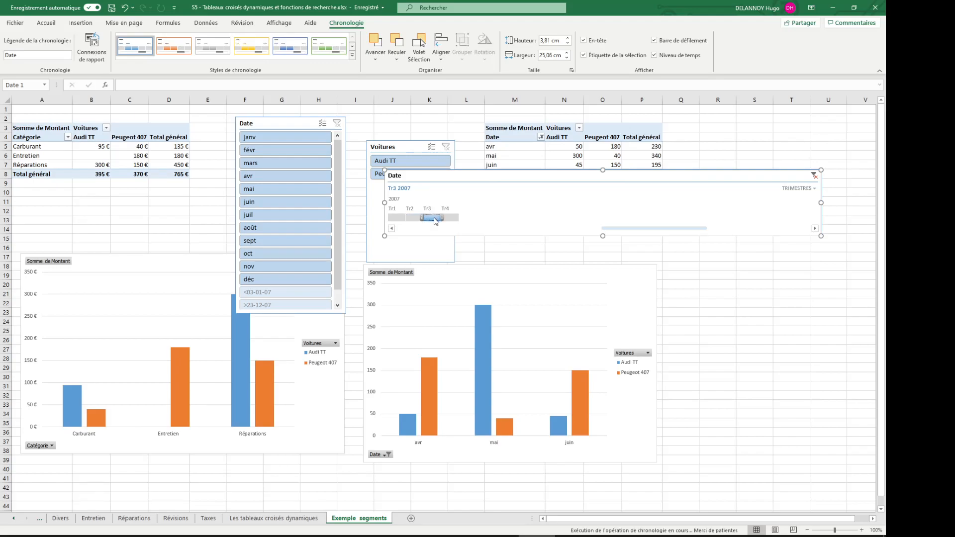
left_click(449, 217)
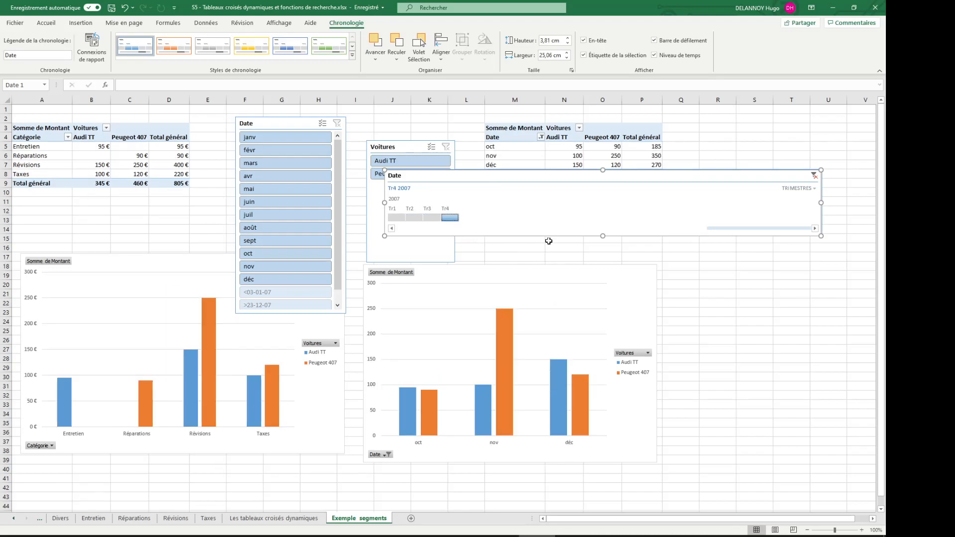
Step: Reset the timeline to all periods and move it below the monthly pivot chart, at about row 40
left_click_drag(444, 215, 389, 217)
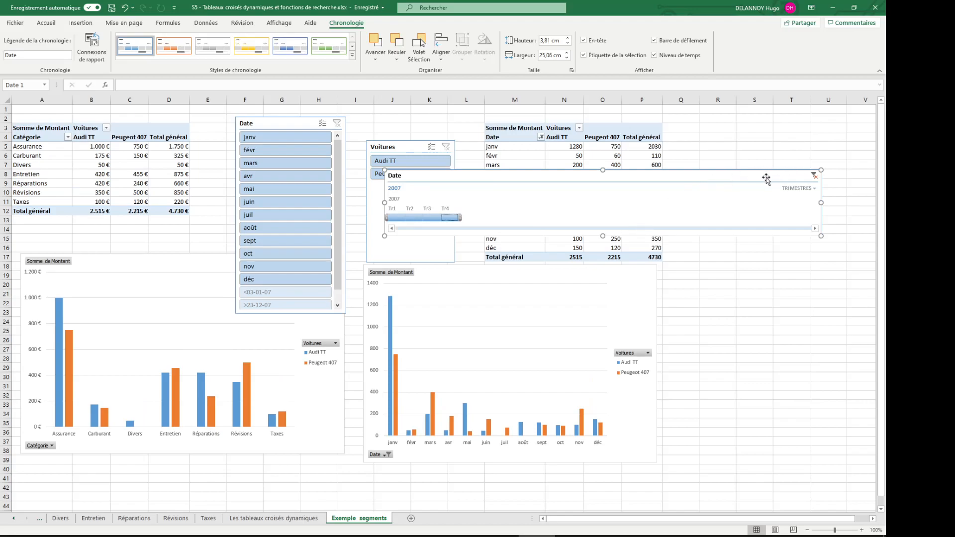
left_click(814, 175)
left_click_drag(679, 180, 654, 474)
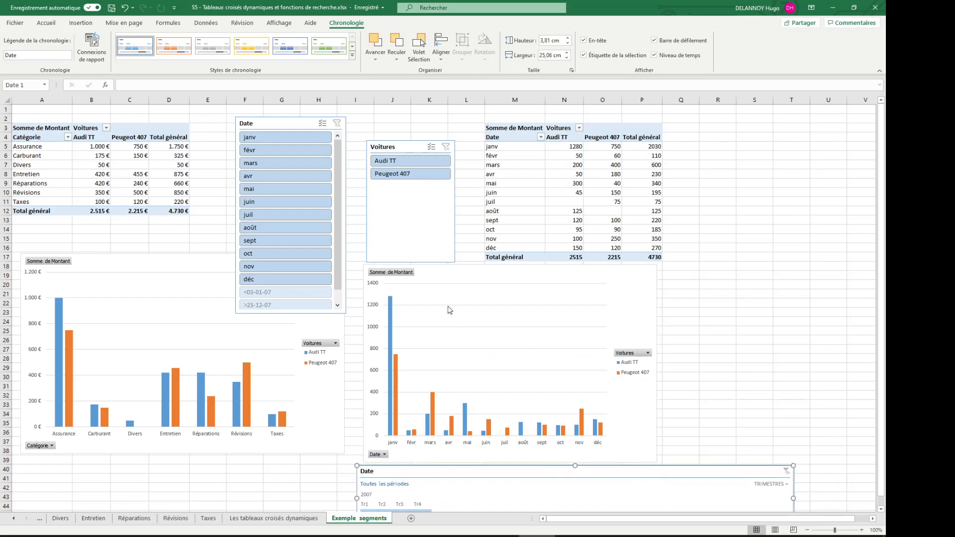